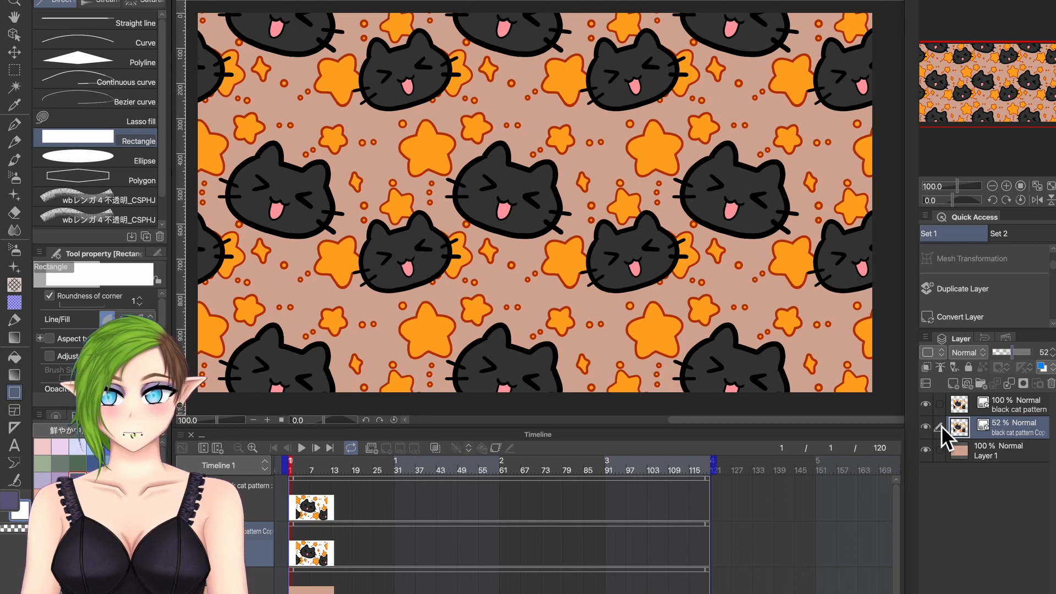
Enable keyframes on the 100% black cat pattern layer and add linear keyframes at frames 1 and 120.
{"action": "left_click", "coordinate": [962, 405]}
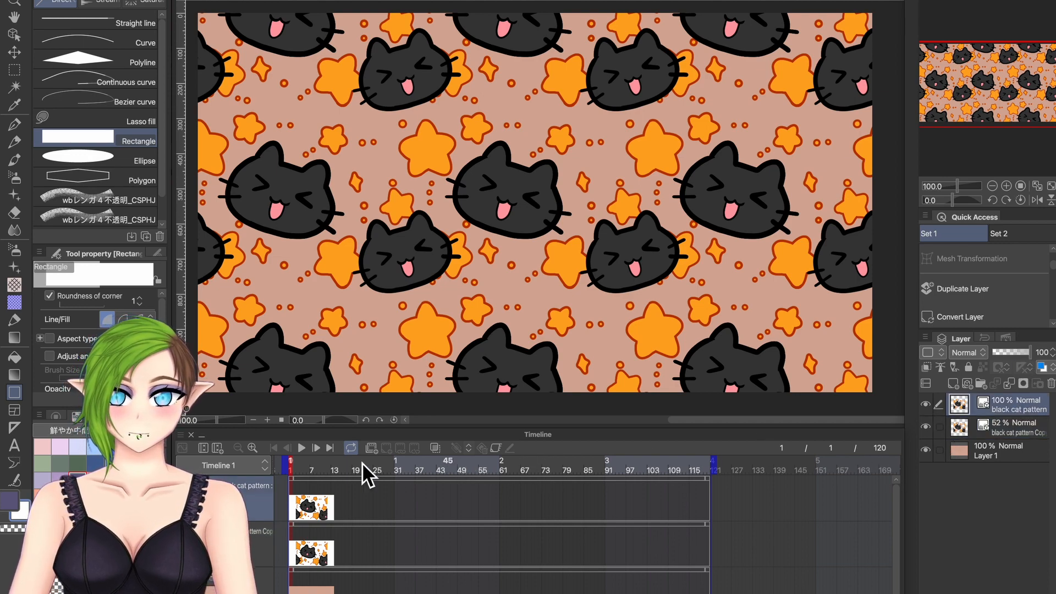
{"action": "left_click", "coordinate": [256, 450]}
{"action": "left_click", "coordinate": [256, 450]}
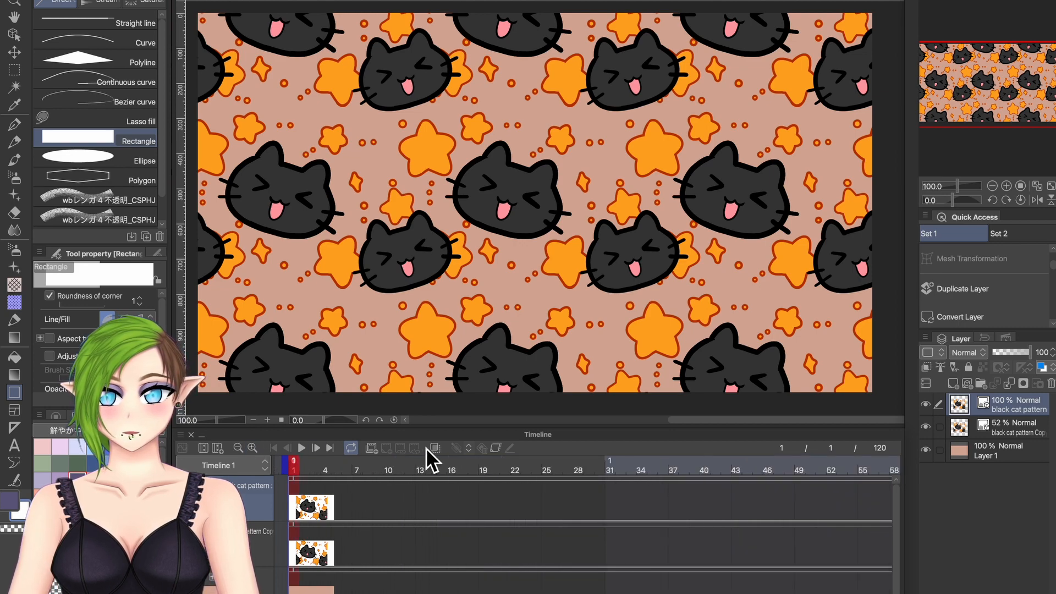
{"action": "left_click", "coordinate": [503, 453]}
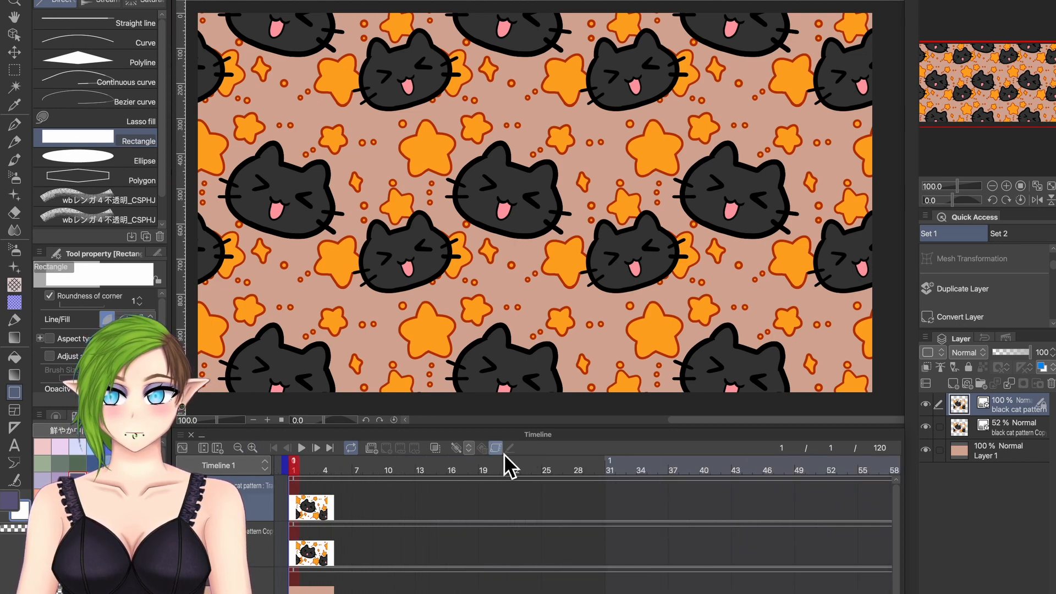
{"action": "left_click", "coordinate": [467, 453]}
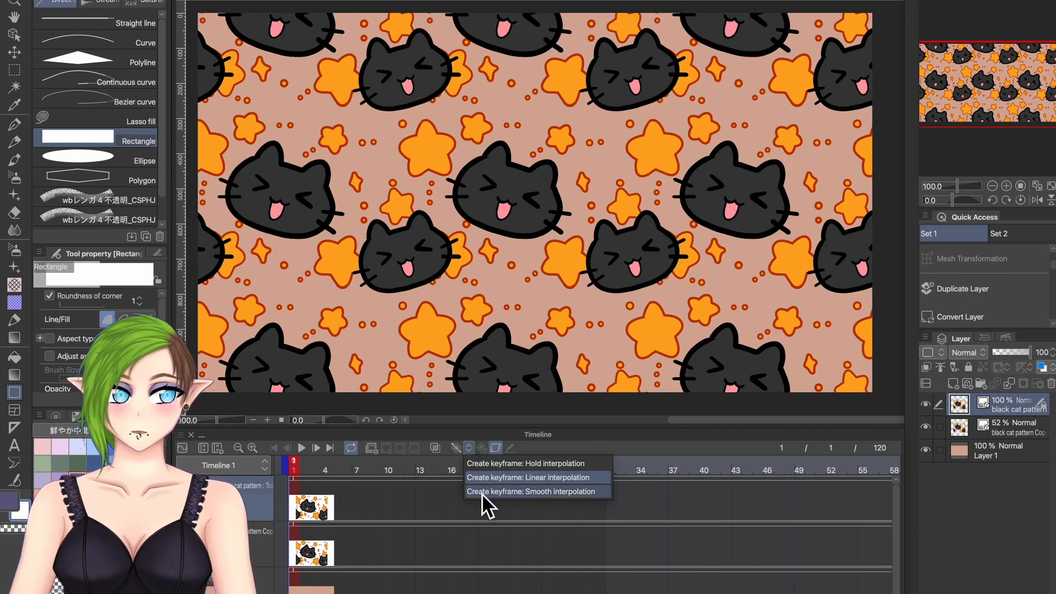
{"action": "left_click", "coordinate": [472, 448]}
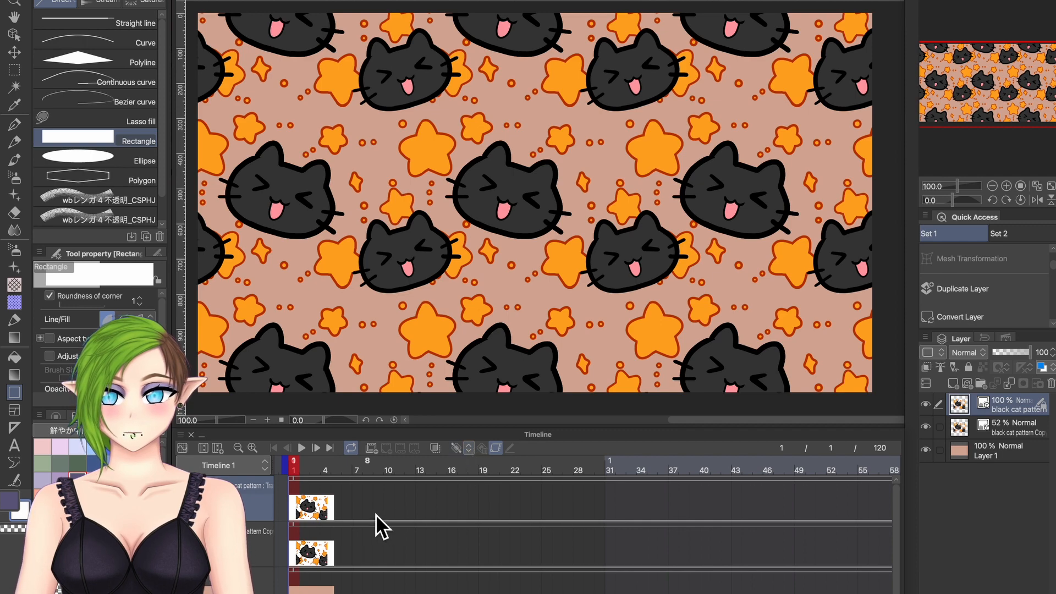
{"action": "left_click", "coordinate": [302, 487]}
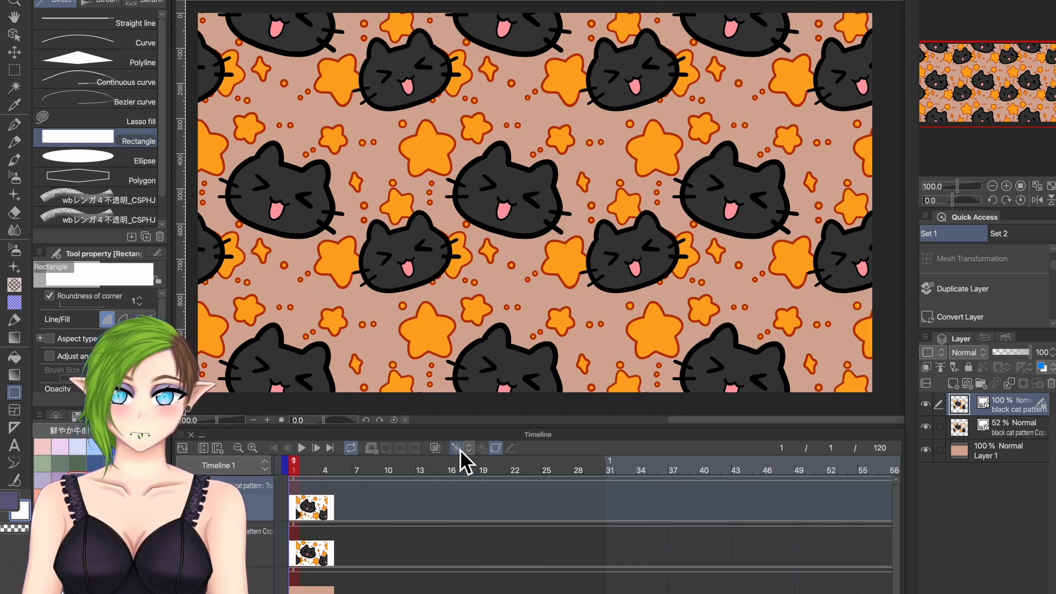
{"action": "left_click", "coordinate": [335, 453]}
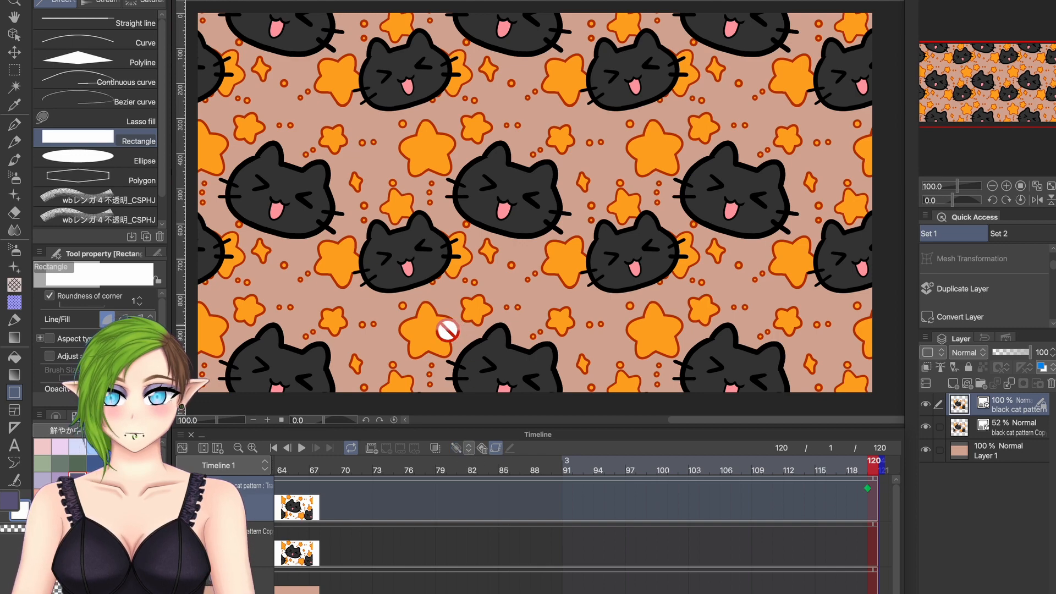
At frame 120, move the pattern tile one repeat up and right with the Object tool, aligned over the 52% guide layer.
{"action": "left_click", "coordinate": [14, 36]}
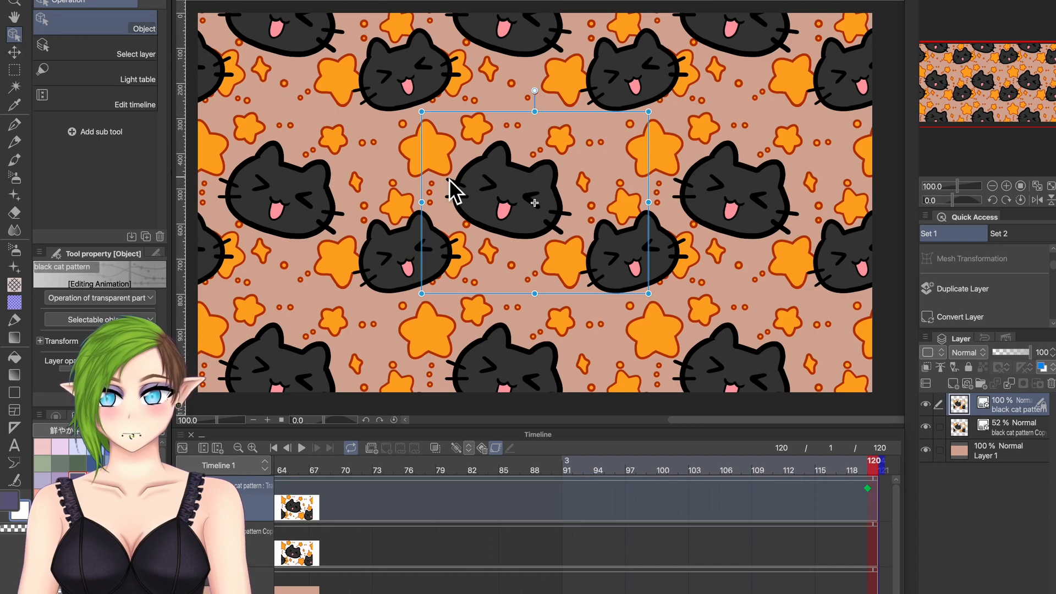
{"action": "left_click_drag", "start_coordinate": [478, 203], "coordinate": [697, 59]}
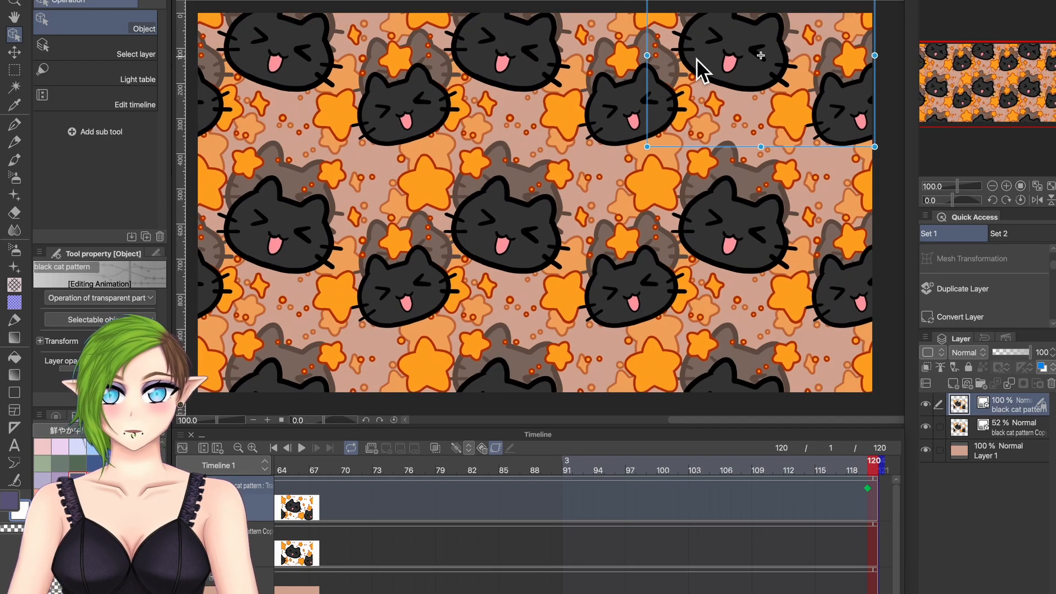
{"action": "left_click_drag", "start_coordinate": [516, 248], "coordinate": [516, 214]}
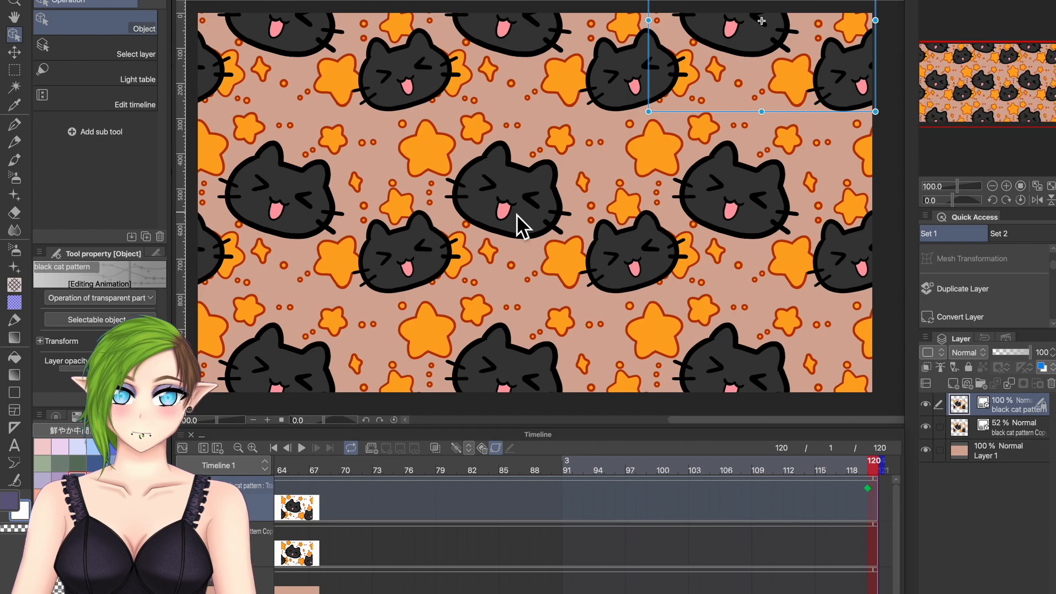
{"action": "left_click", "coordinate": [1008, 185]}
{"action": "left_click", "coordinate": [1007, 185]}
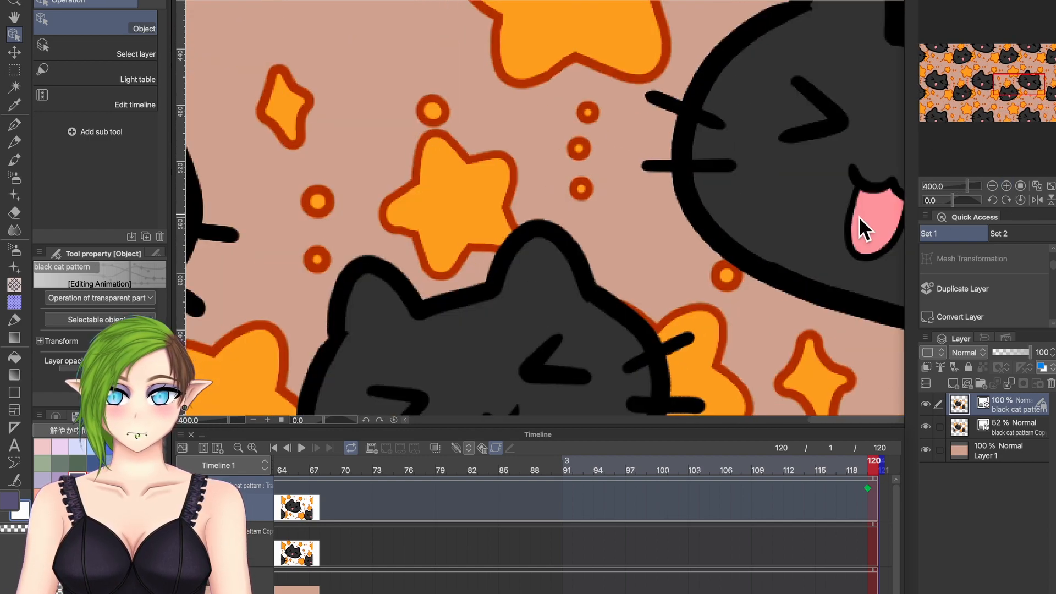
{"action": "left_click", "coordinate": [1021, 187]}
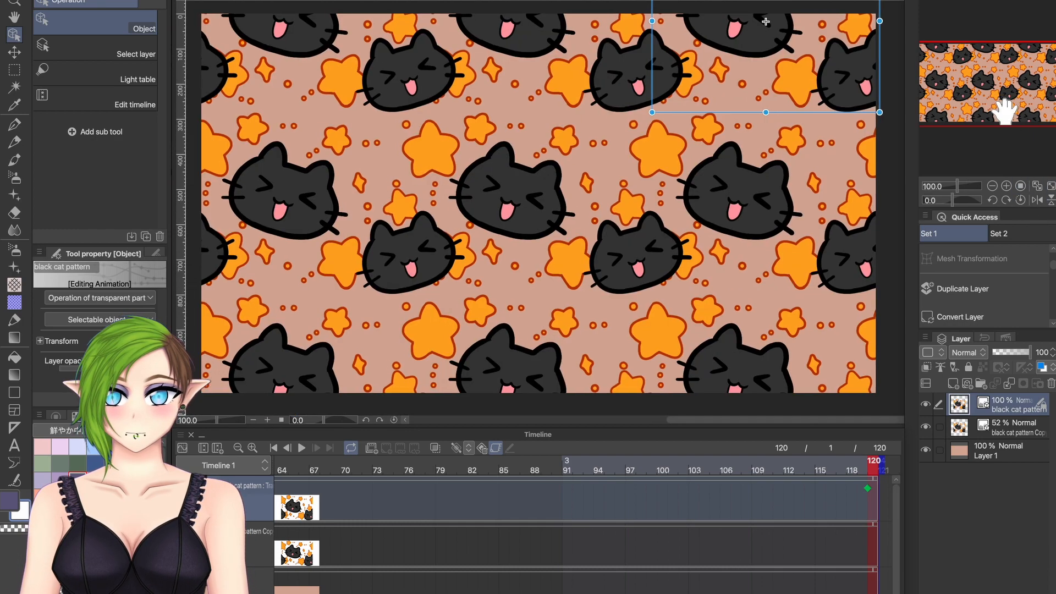
Hide the 52% pattern copy layer and play the animation to check the scrolling background.
{"action": "left_click", "coordinate": [934, 431]}
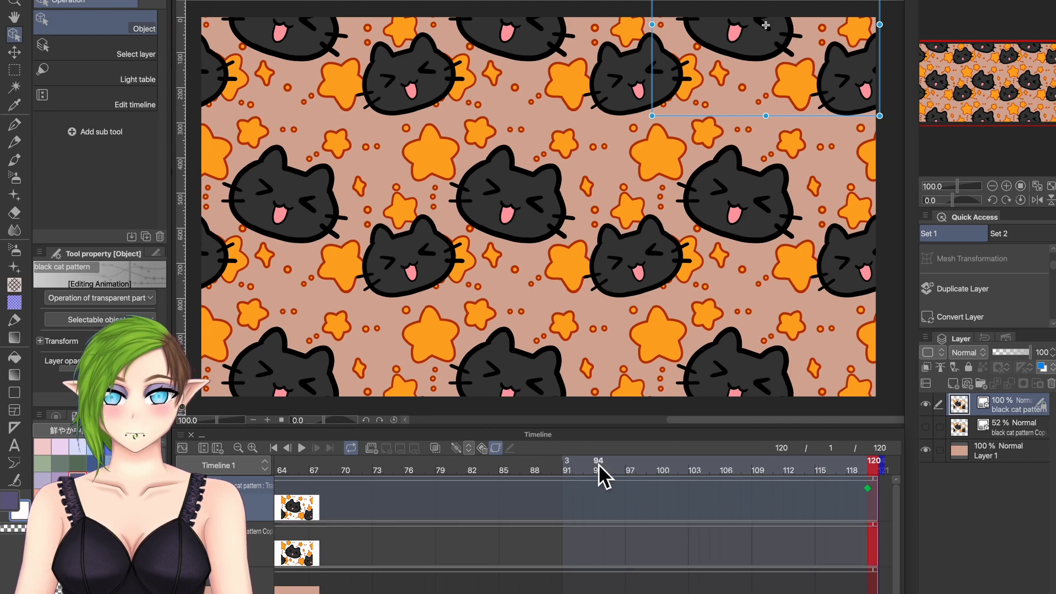
{"action": "left_click", "coordinate": [300, 448]}
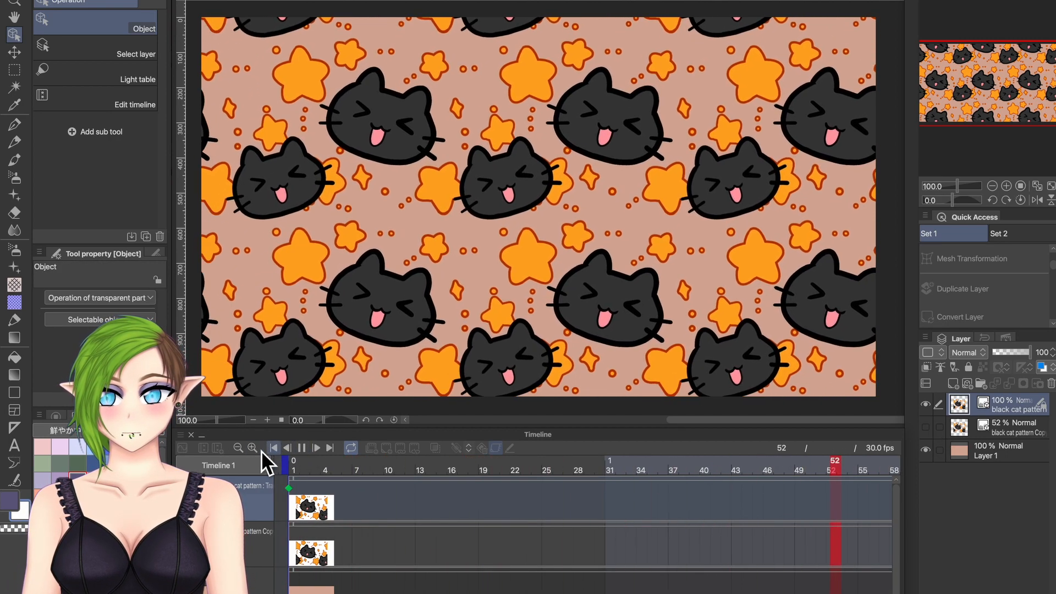
{"action": "left_click", "coordinate": [238, 448]}
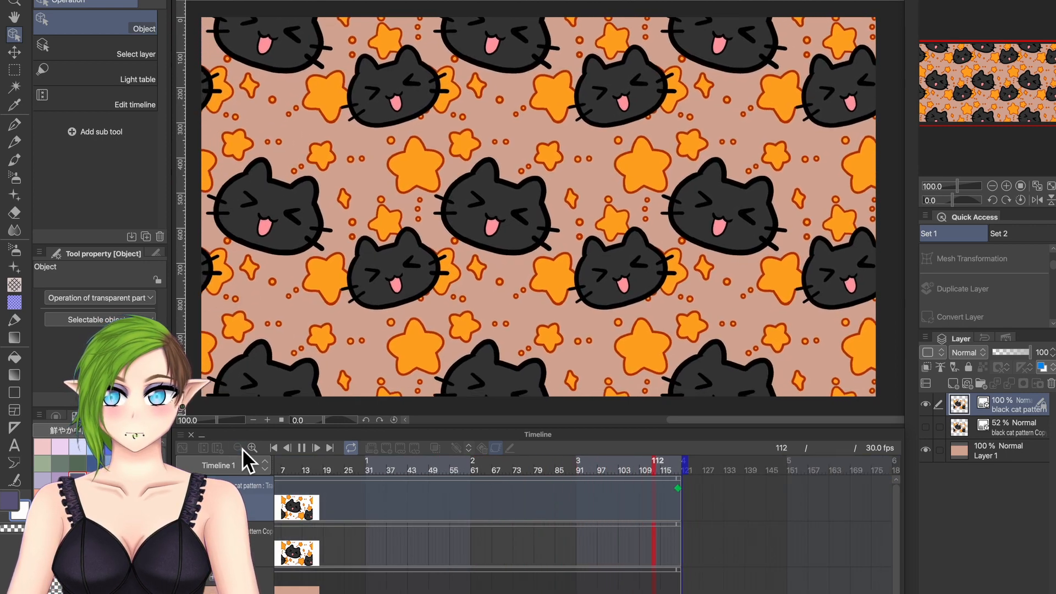
{"action": "left_click", "coordinate": [240, 447]}
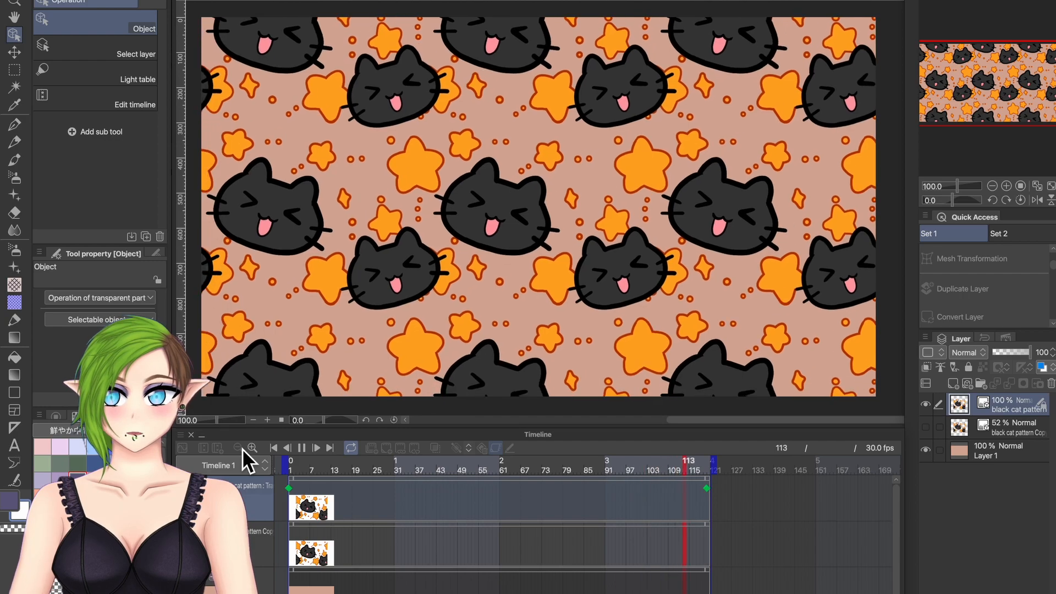
Copy the AURORA title artwork from the other canvas and paste it above the cat pattern layers.
{"action": "left_click", "coordinate": [299, 1]}
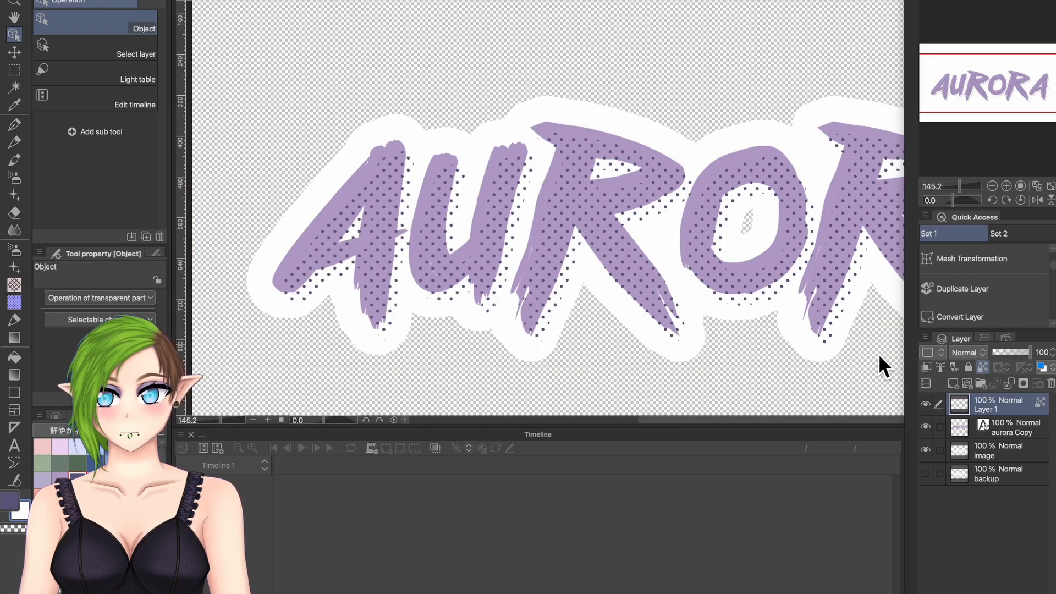
{"action": "left_click", "coordinate": [1014, 387]}
{"action": "left_click", "coordinate": [1015, 387]}
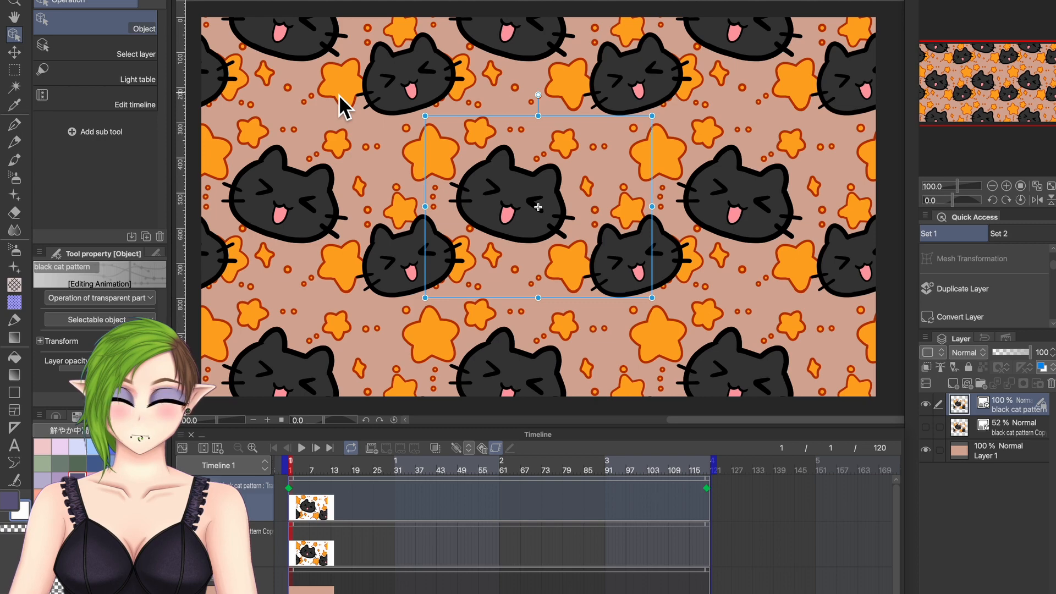
{"action": "key", "text": "ctrl+v"}
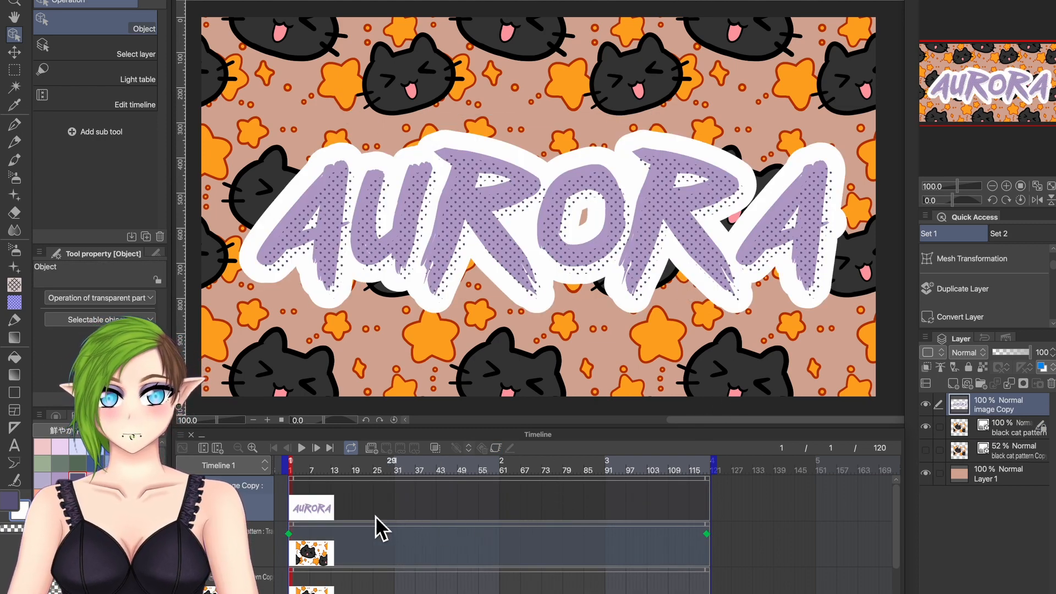
Enable keyframes on the AURORA title layer and add keyframes at frames 1 and 120.
{"action": "left_click", "coordinate": [255, 451]}
{"action": "left_click", "coordinate": [255, 452]}
{"action": "left_click", "coordinate": [255, 453]}
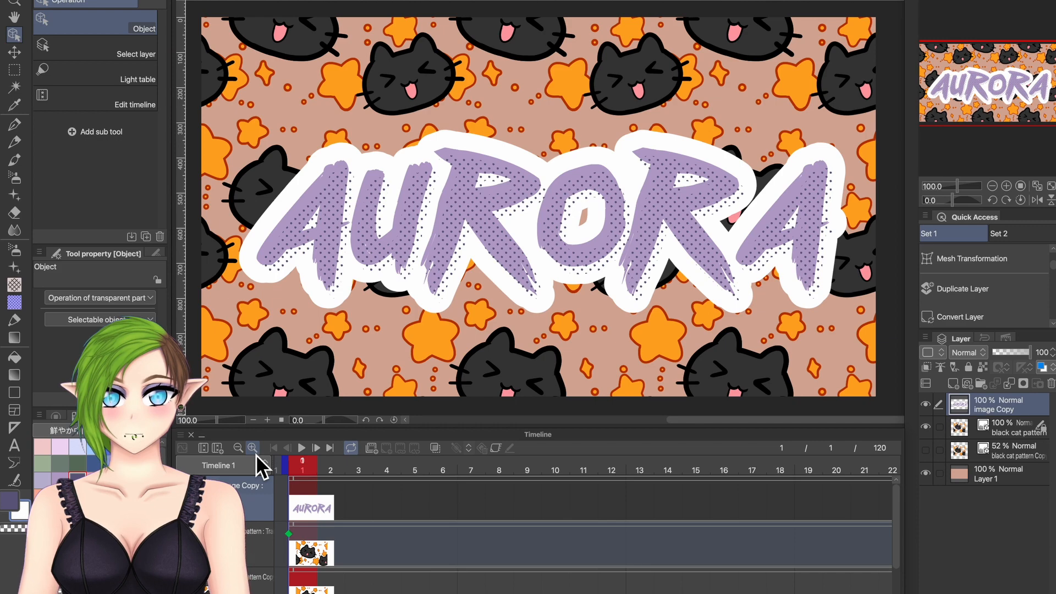
{"action": "left_click", "coordinate": [497, 447]}
{"action": "left_click", "coordinate": [457, 451]}
{"action": "left_click", "coordinate": [332, 447]}
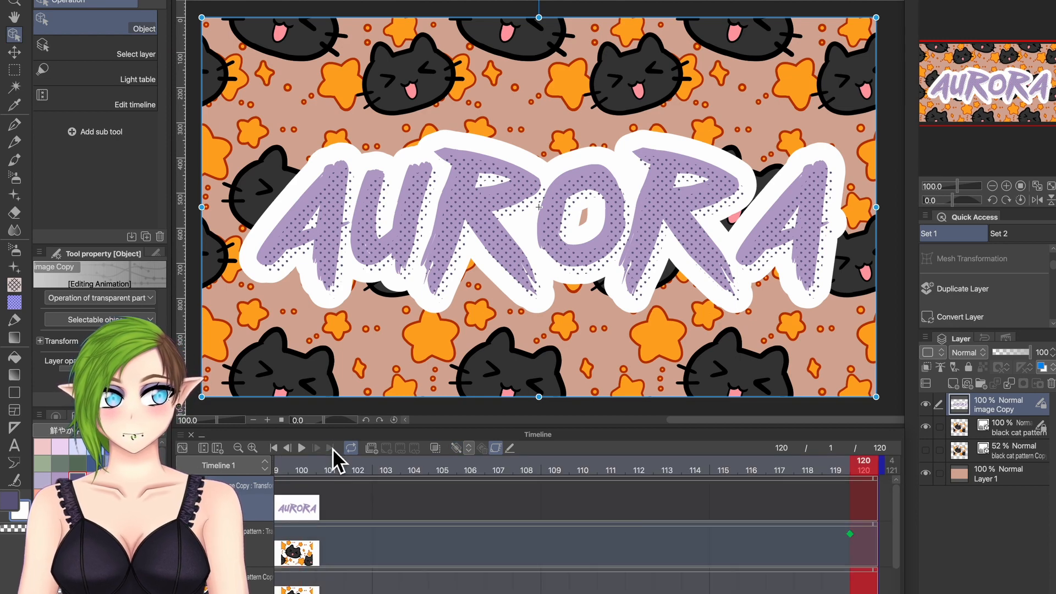
{"action": "left_click", "coordinate": [459, 450]}
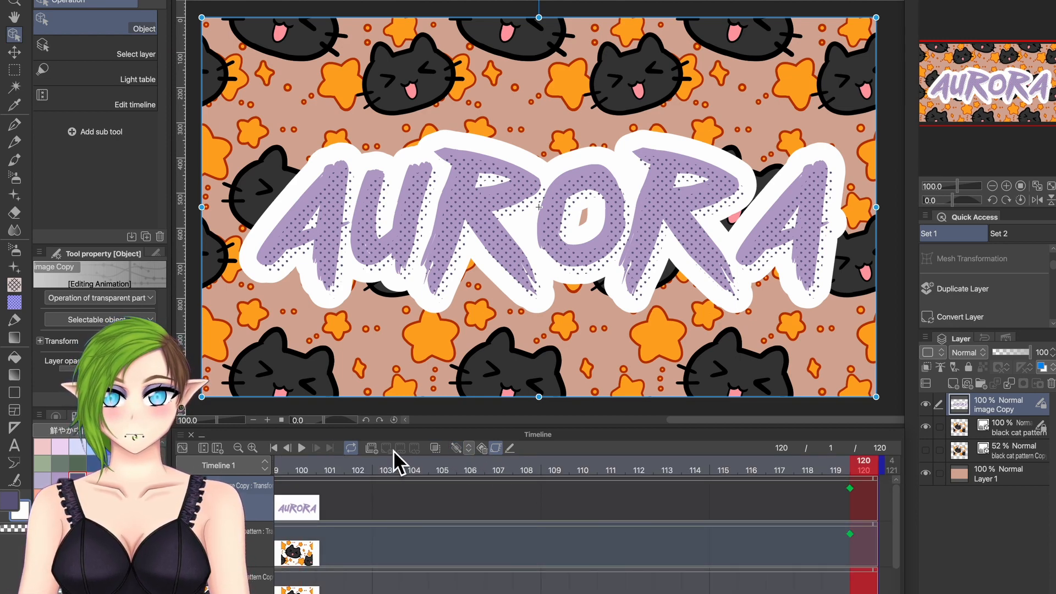
Add a keyframe at frame 31 on the AURORA layer and nudge the title slightly above its starting position.
{"action": "left_click", "coordinate": [274, 448]}
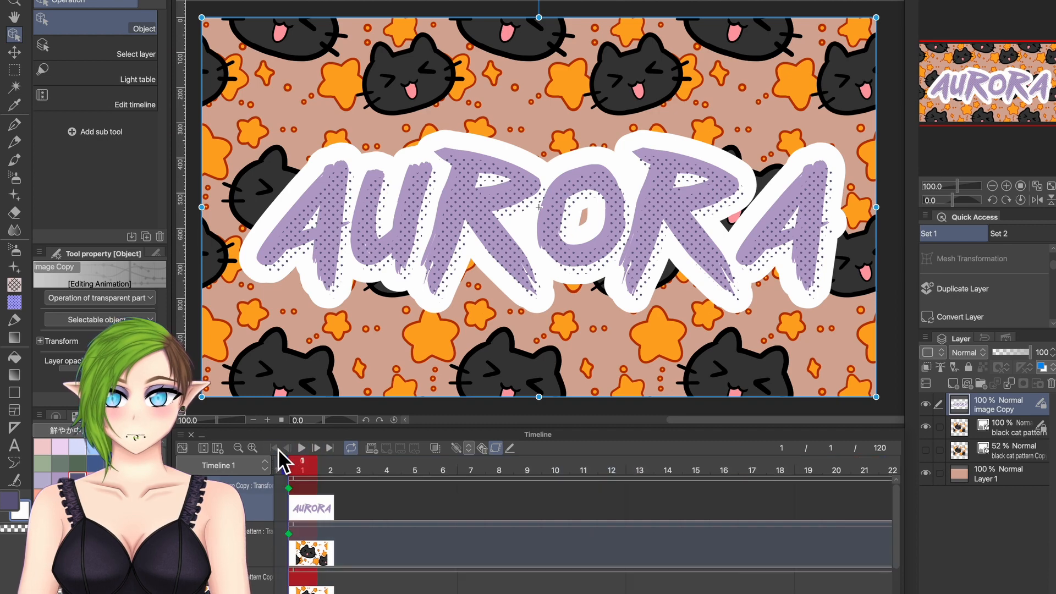
{"action": "left_click", "coordinate": [239, 449]}
{"action": "left_click", "coordinate": [238, 449]}
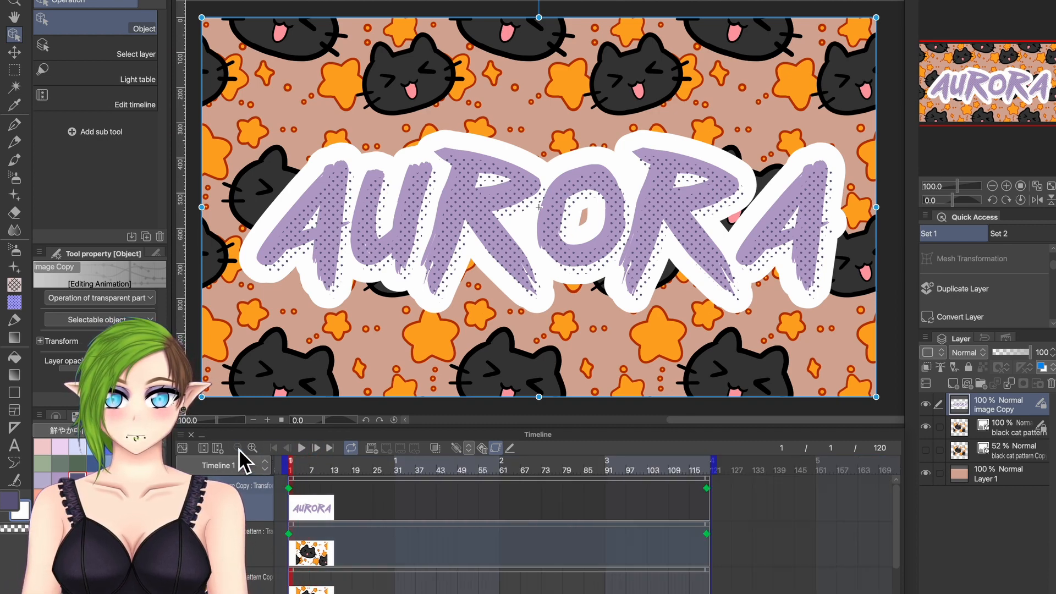
{"action": "left_click", "coordinate": [399, 502]}
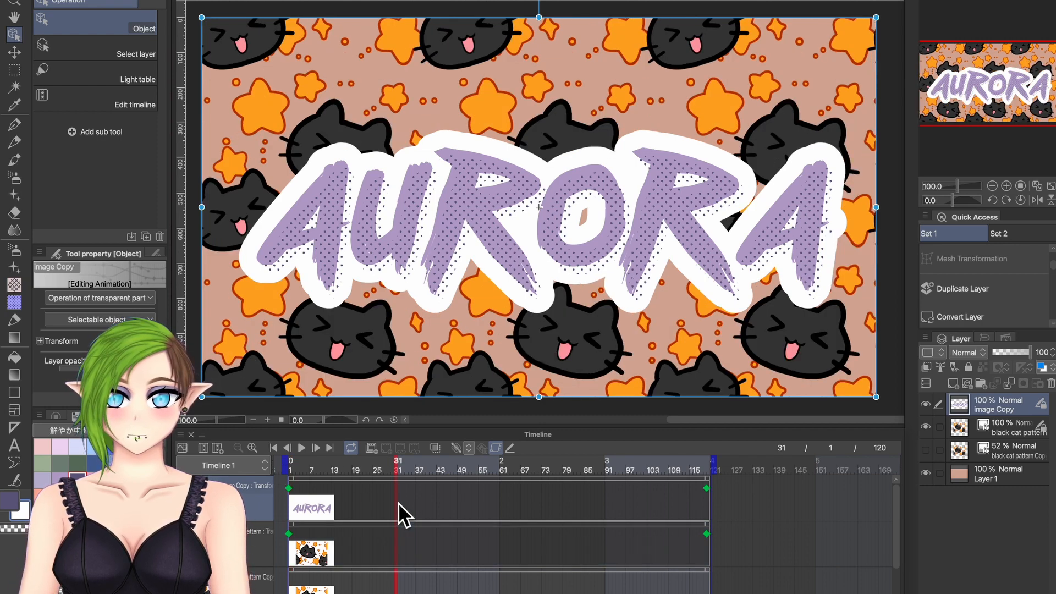
{"action": "left_click", "coordinate": [457, 449]}
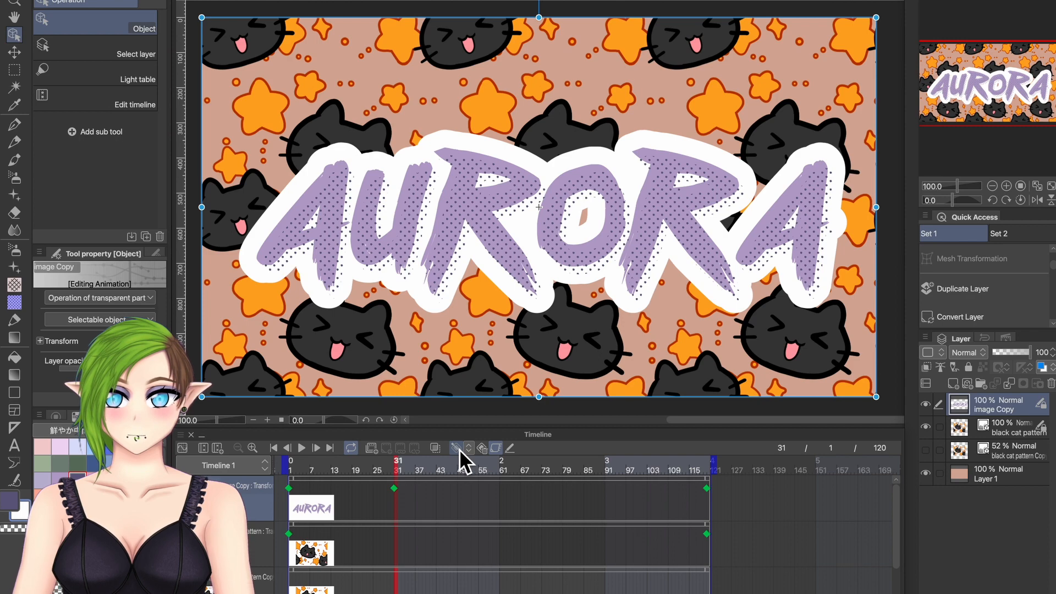
{"action": "key", "text": "Up"}
{"action": "key", "text": "Up"}
{"action": "key", "text": "Up"}
{"action": "key", "text": "Up"}
{"action": "key", "text": "Up"}
{"action": "key", "text": "Up"}
{"action": "key", "text": "Up"}
{"action": "key", "text": "Up"}
{"action": "key", "text": "Up"}
{"action": "key", "text": "Up"}
{"action": "key", "text": "Up"}
{"action": "key", "text": "Up"}
{"action": "key", "text": "Up"}
{"action": "key", "text": "Up"}
{"action": "key", "text": "Up"}
{"action": "key", "text": "Up"}
{"action": "key", "text": "Up"}
{"action": "key", "text": "Up"}
{"action": "key", "text": "Up"}
{"action": "key", "text": "Up"}
{"action": "key", "text": "Up"}
{"action": "key", "text": "Up"}
{"action": "key", "text": "Up"}
{"action": "key", "text": "Up"}
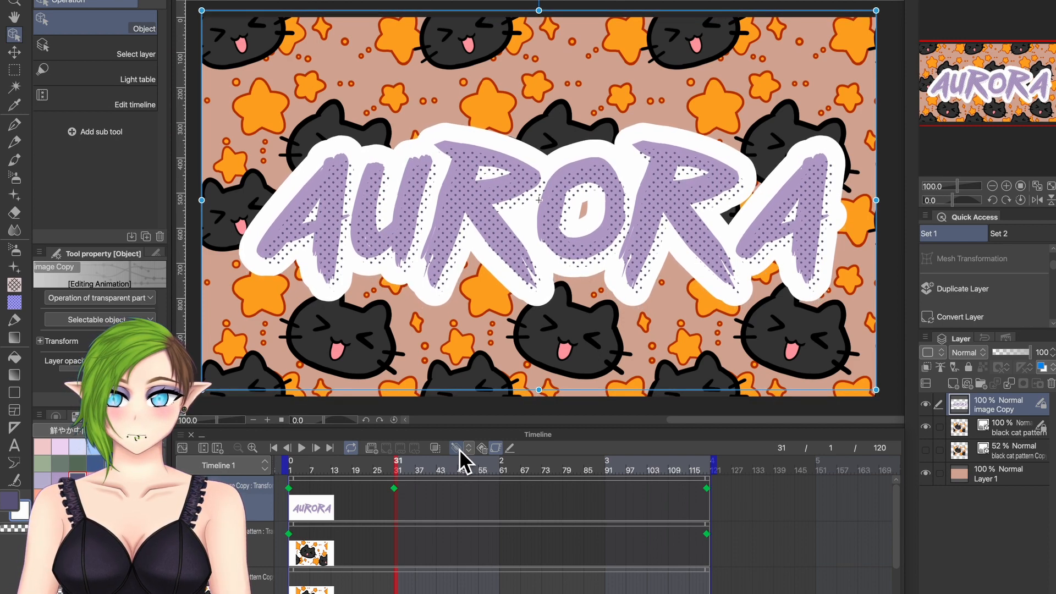
{"action": "key", "text": "Up"}
{"action": "key", "text": "Up"}
{"action": "key", "text": "Up"}
{"action": "key", "text": "Up"}
{"action": "key", "text": "Up"}
{"action": "key", "text": "Up"}
{"action": "key", "text": "Up"}
{"action": "key", "text": "Up"}
{"action": "key", "text": "Up"}
{"action": "key", "text": "Up"}
{"action": "key", "text": "Up"}
{"action": "key", "text": "Up"}
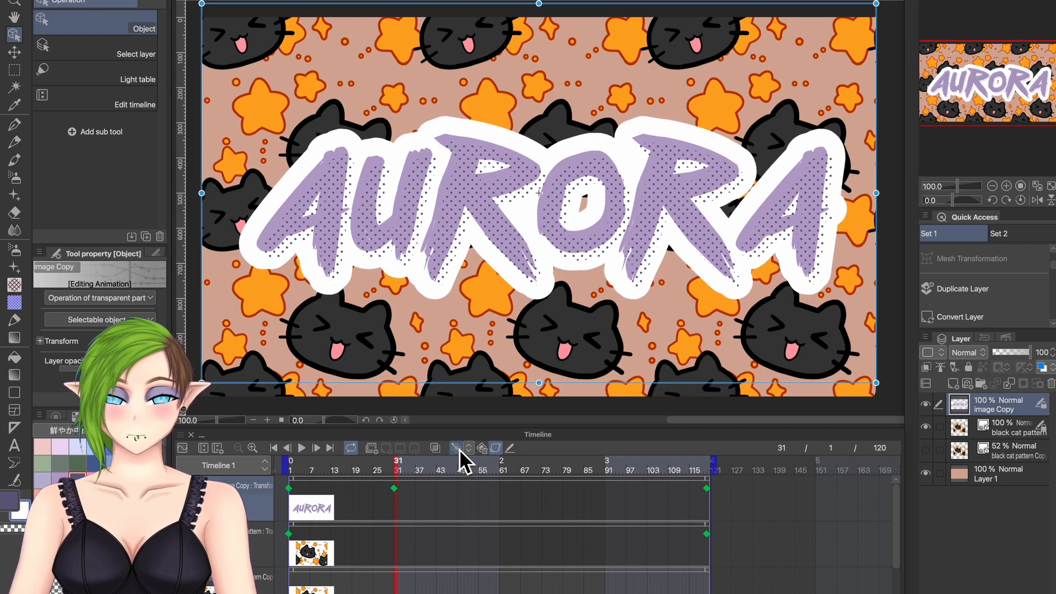
{"action": "key", "text": "Up"}
{"action": "key", "text": "Up"}
{"action": "key", "text": "Up"}
{"action": "key", "text": "Up"}
{"action": "key", "text": "Up"}
{"action": "key", "text": "Up"}
{"action": "key", "text": "Up"}
{"action": "key", "text": "Up"}
{"action": "key", "text": "Up"}
{"action": "key", "text": "Up"}
{"action": "key", "text": "Up"}
{"action": "key", "text": "Up"}
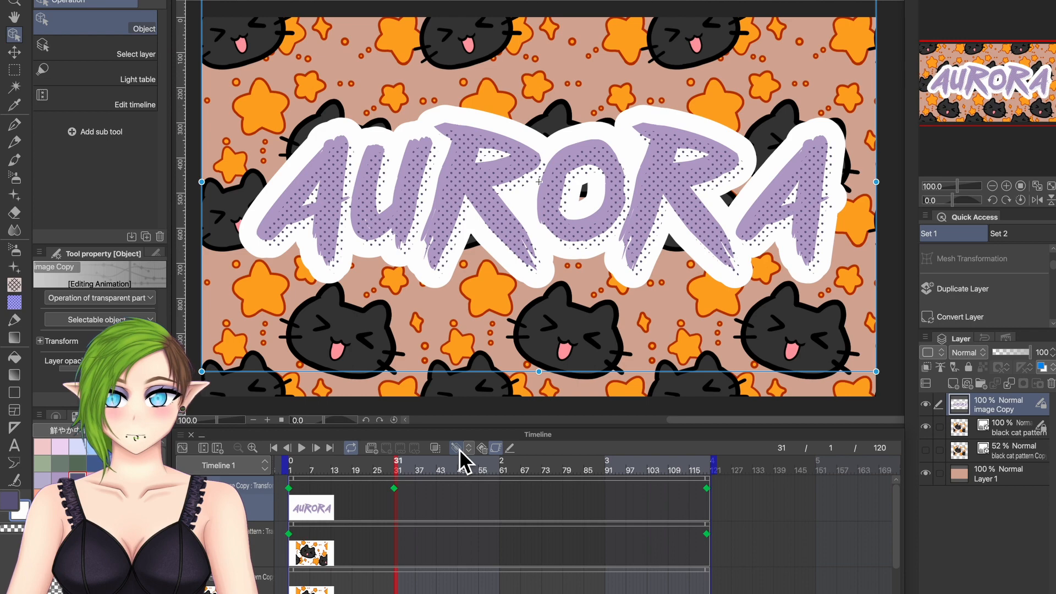
Add a keyframe at frame 91 on the AURORA layer and nudge the title slightly below its starting position.
{"action": "left_click", "coordinate": [608, 497]}
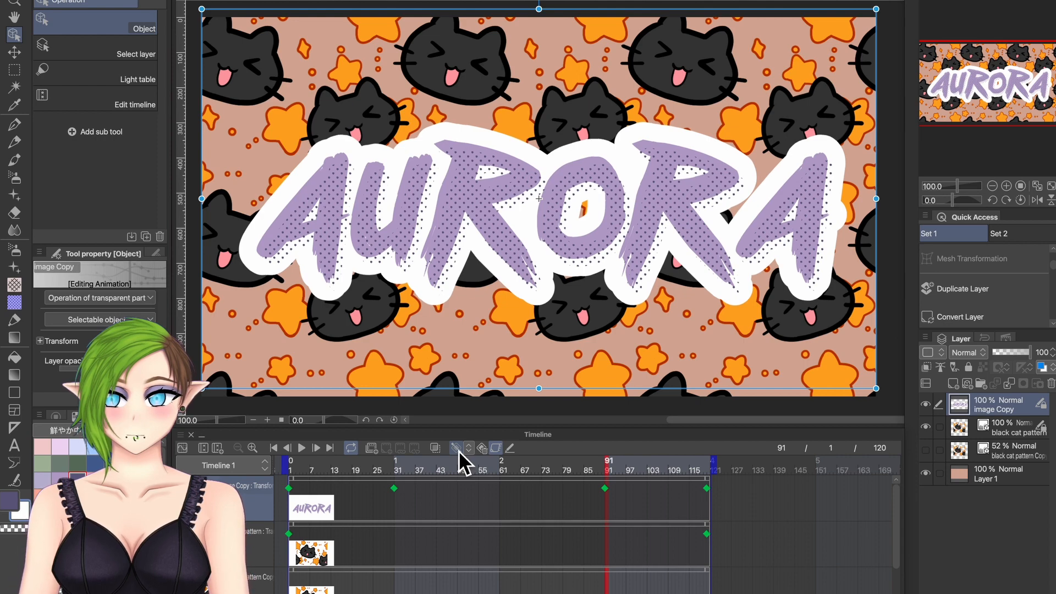
{"action": "key", "text": "Down"}
{"action": "key", "text": "Down"}
{"action": "key", "text": "Down"}
{"action": "key", "text": "Down"}
{"action": "key", "text": "Down"}
{"action": "key", "text": "Down"}
{"action": "key", "text": "Down"}
{"action": "key", "text": "Down"}
{"action": "key", "text": "Down"}
{"action": "key", "text": "Down"}
{"action": "key", "text": "Down"}
{"action": "key", "text": "Down"}
{"action": "key", "text": "Down"}
{"action": "key", "text": "Down"}
{"action": "key", "text": "Down"}
{"action": "key", "text": "Down"}
{"action": "key", "text": "Down"}
{"action": "key", "text": "Down"}
{"action": "key", "text": "Down"}
{"action": "key", "text": "Down"}
{"action": "key", "text": "Down"}
{"action": "key", "text": "Down"}
{"action": "key", "text": "Down"}
{"action": "key", "text": "Down"}
{"action": "key", "text": "Down"}
{"action": "key", "text": "Down"}
{"action": "key", "text": "Down"}
{"action": "key", "text": "Down"}
{"action": "key", "text": "Down"}
{"action": "key", "text": "Down"}
{"action": "key", "text": "Down"}
{"action": "key", "text": "Down"}
{"action": "key", "text": "Down"}
{"action": "key", "text": "Down"}
{"action": "key", "text": "Down"}
{"action": "key", "text": "Down"}
{"action": "key", "text": "Down"}
{"action": "key", "text": "Down"}
{"action": "key", "text": "Down"}
{"action": "key", "text": "Down"}
{"action": "key", "text": "Down"}
{"action": "key", "text": "Down"}
{"action": "key", "text": "Down"}
{"action": "key", "text": "Down"}
{"action": "key", "text": "Down"}
{"action": "key", "text": "Down"}
{"action": "key", "text": "Down"}
{"action": "key", "text": "Down"}
{"action": "key", "text": "Down"}
{"action": "key", "text": "Down"}
{"action": "key", "text": "Down"}
{"action": "key", "text": "Down"}
{"action": "key", "text": "Down"}
{"action": "key", "text": "Down"}
{"action": "key", "text": "Down"}
{"action": "key", "text": "Down"}
{"action": "key", "text": "Down"}
{"action": "key", "text": "Down"}
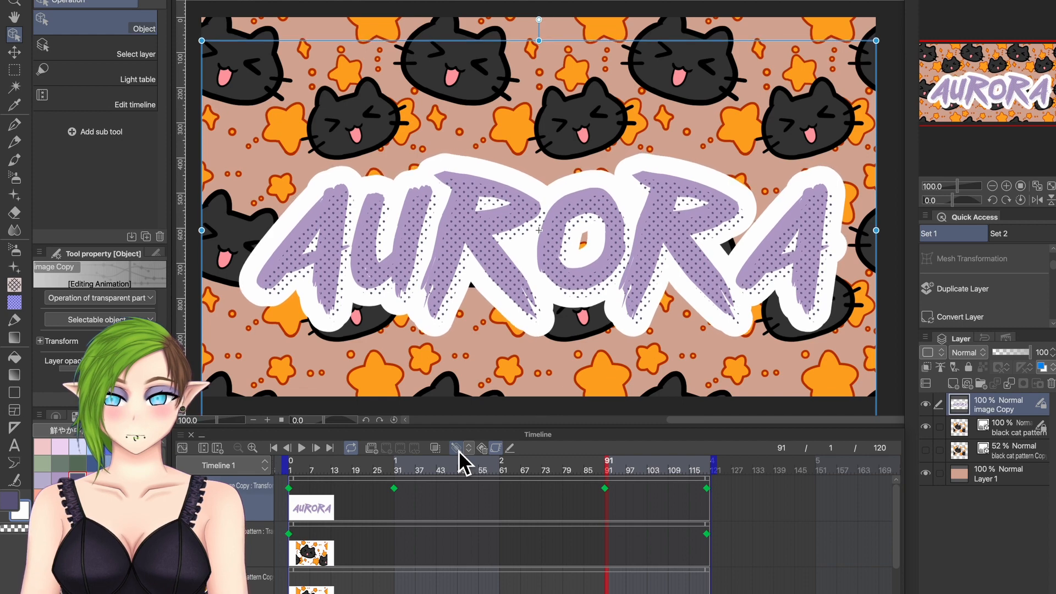
{"action": "key", "text": "Down"}
{"action": "key", "text": "Down"}
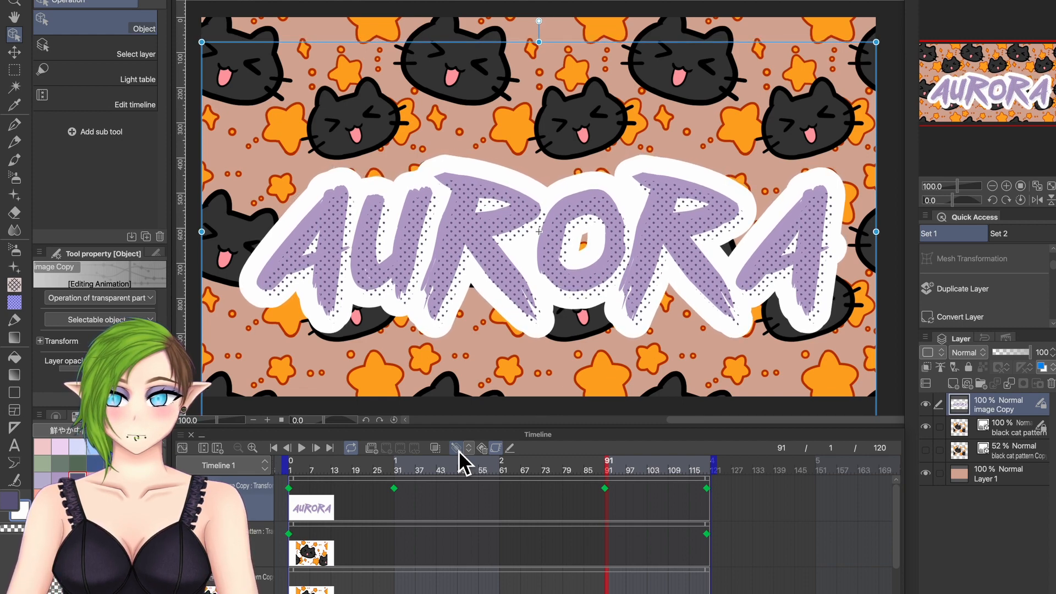
{"action": "key", "text": "Down"}
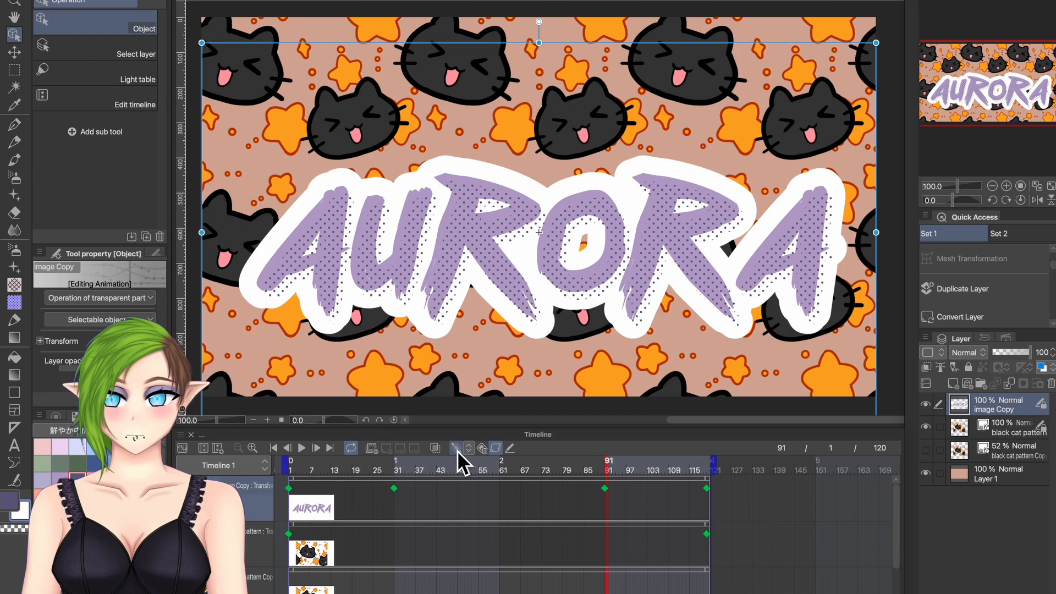
Play back the timeline to check the title's up-and-down motion over the scrolling pattern.
{"action": "left_click", "coordinate": [307, 453]}
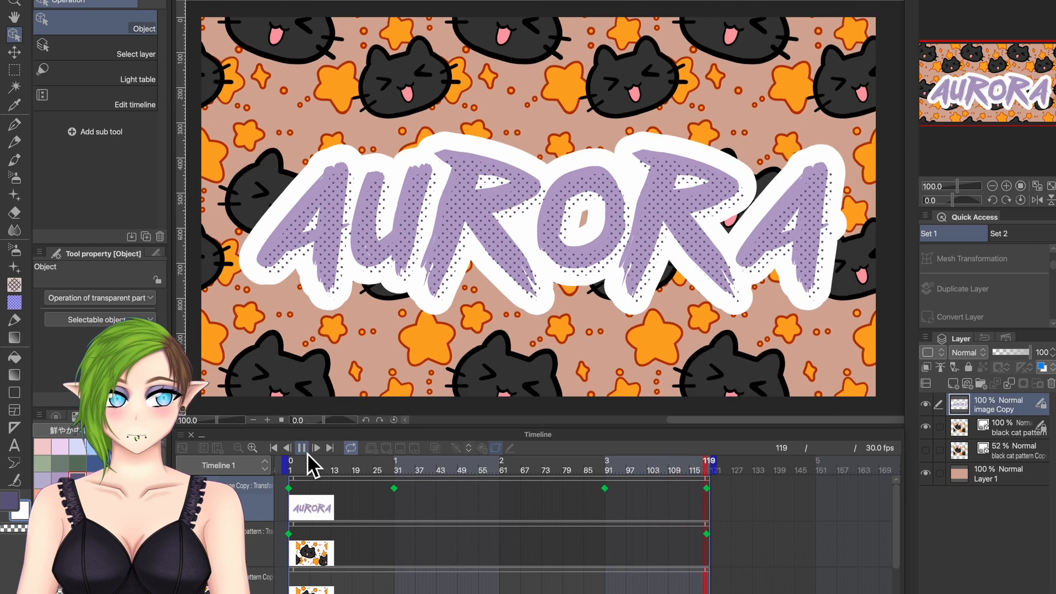
{"action": "left_click", "coordinate": [306, 452]}
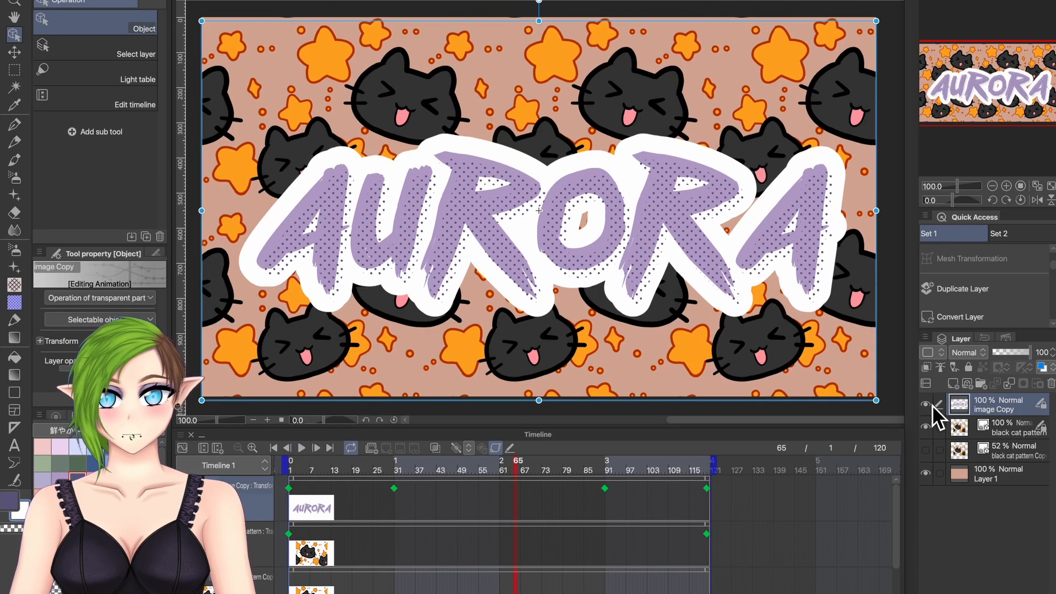
Hide the bobbing AURORA title layer and paste a fresh copy of the title as a new layer with the timeline at frame 1.
{"action": "left_click", "coordinate": [273, 448]}
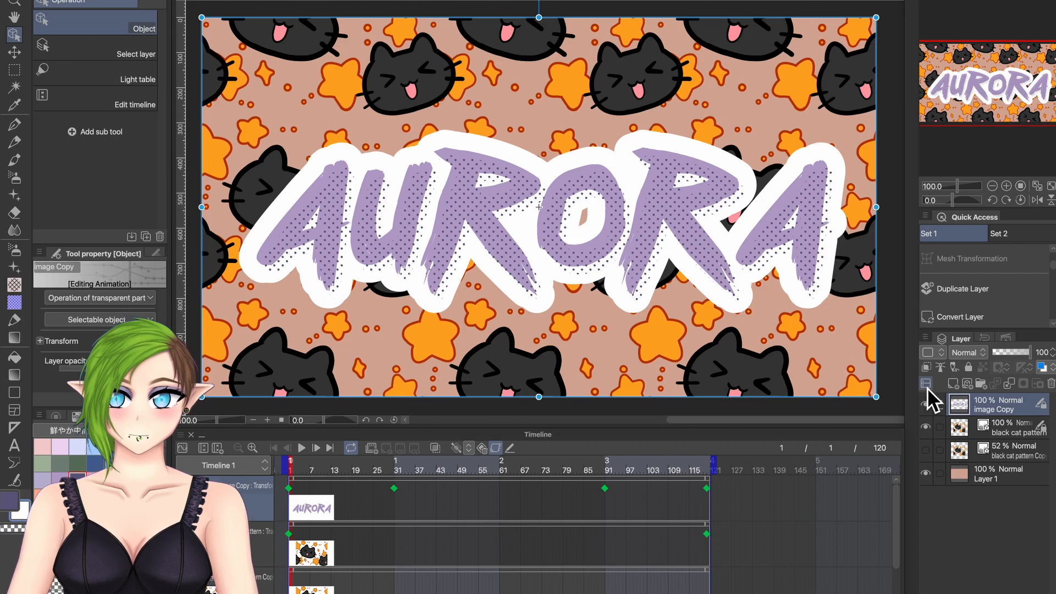
{"action": "left_click", "coordinate": [926, 406]}
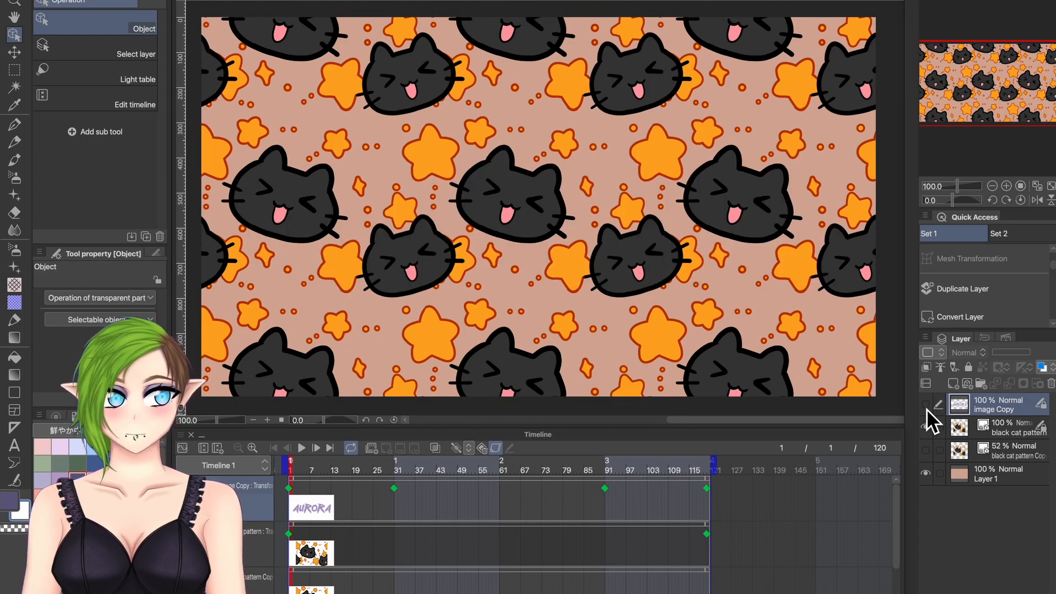
{"action": "key", "text": "ctrl+v"}
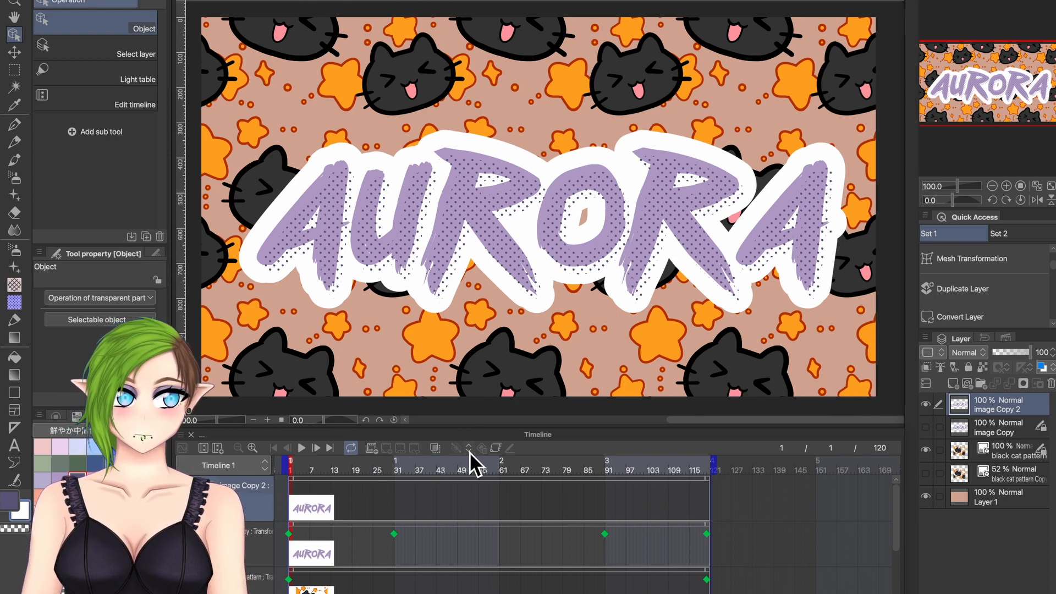
Enable keyframes on the pasted AURORA title layer and add smooth-interpolation keyframes at frames 1 and 120.
{"action": "left_click", "coordinate": [384, 498]}
{"action": "left_click", "coordinate": [361, 483]}
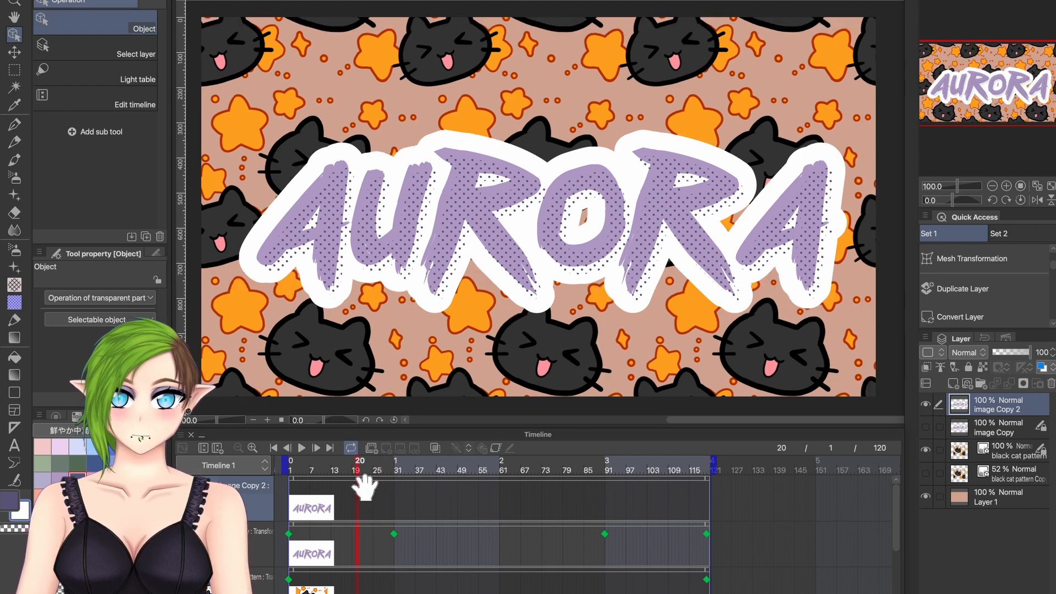
{"action": "left_click", "coordinate": [357, 487]}
{"action": "left_click", "coordinate": [274, 448]}
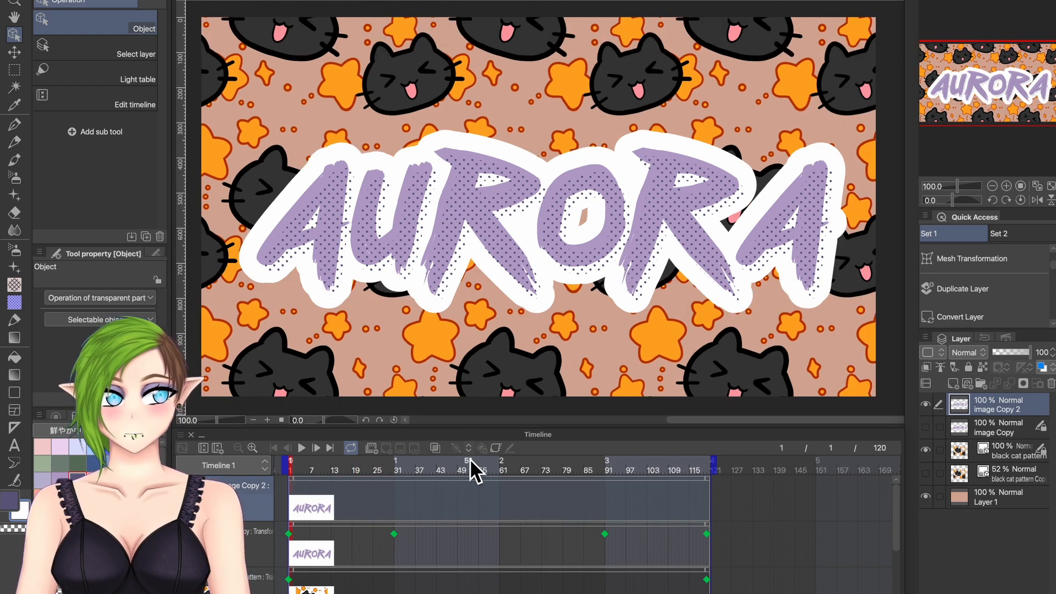
{"action": "left_click", "coordinate": [496, 448]}
{"action": "left_click", "coordinate": [469, 448]}
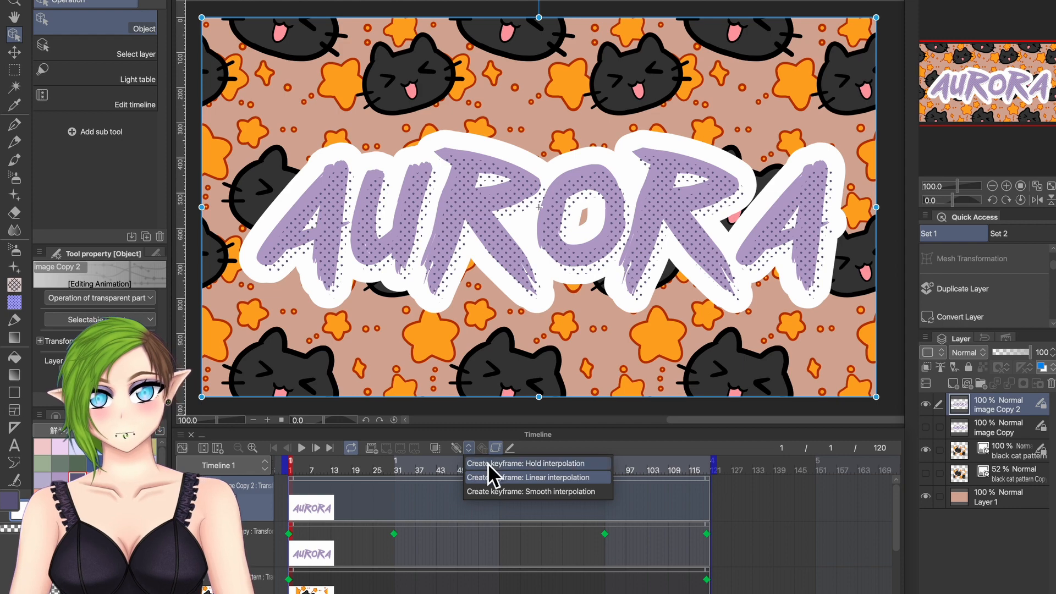
{"action": "left_click", "coordinate": [493, 492]}
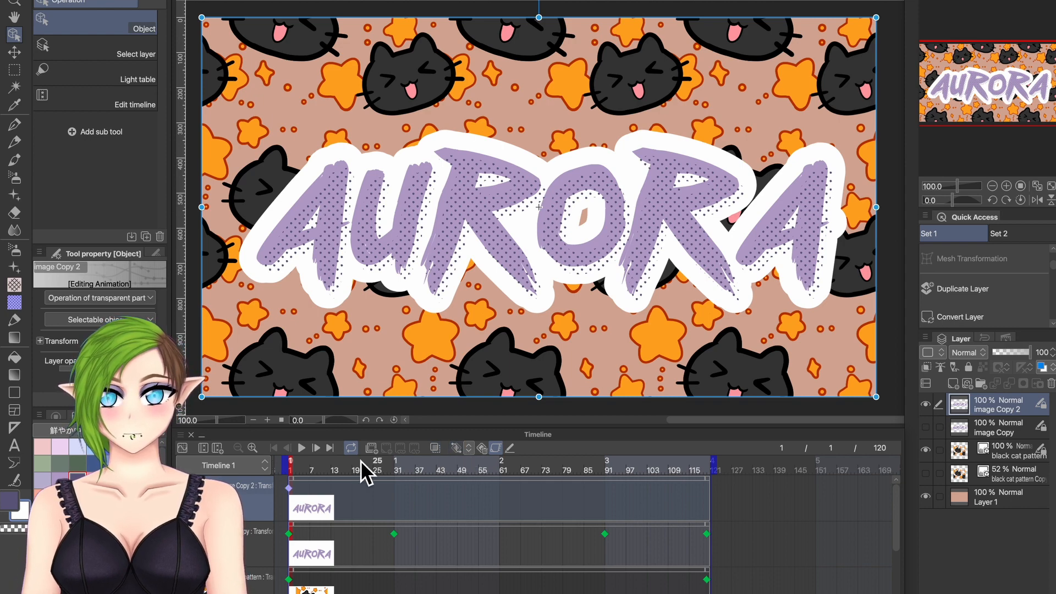
{"action": "left_click", "coordinate": [329, 448]}
{"action": "left_click", "coordinate": [463, 451]}
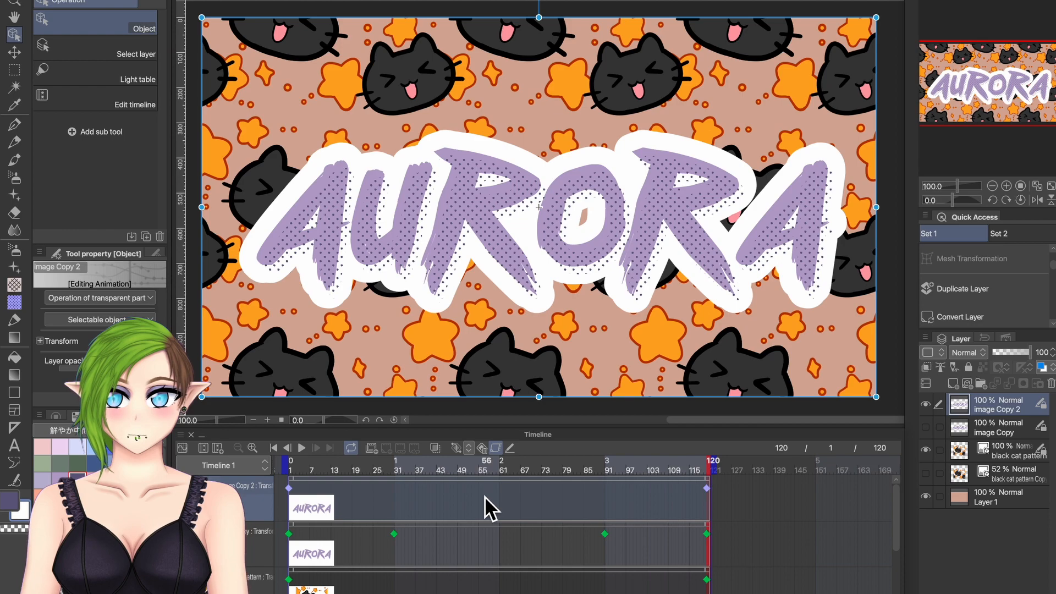
Add two intermediate keyframes at frames 30 and 91 on the pasted AURORA title layer.
{"action": "left_click", "coordinate": [397, 502]}
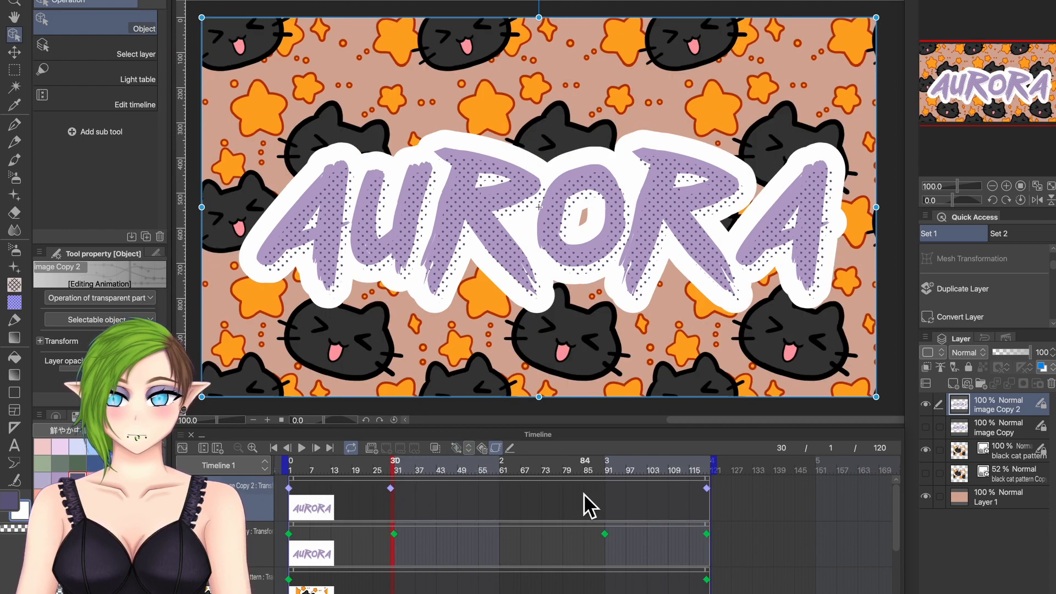
{"action": "left_click", "coordinate": [608, 500]}
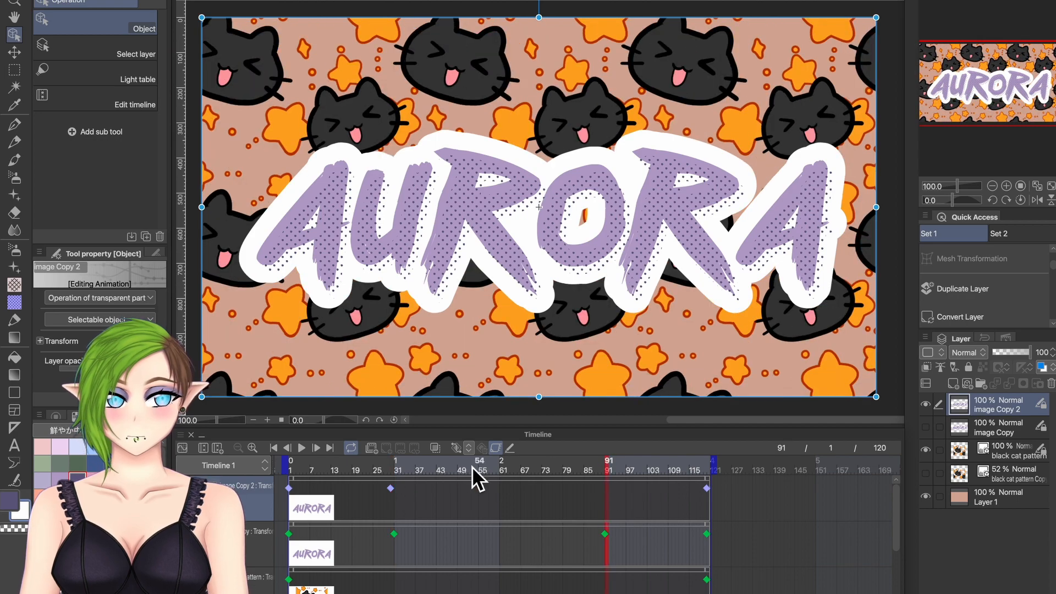
{"action": "left_click", "coordinate": [456, 449]}
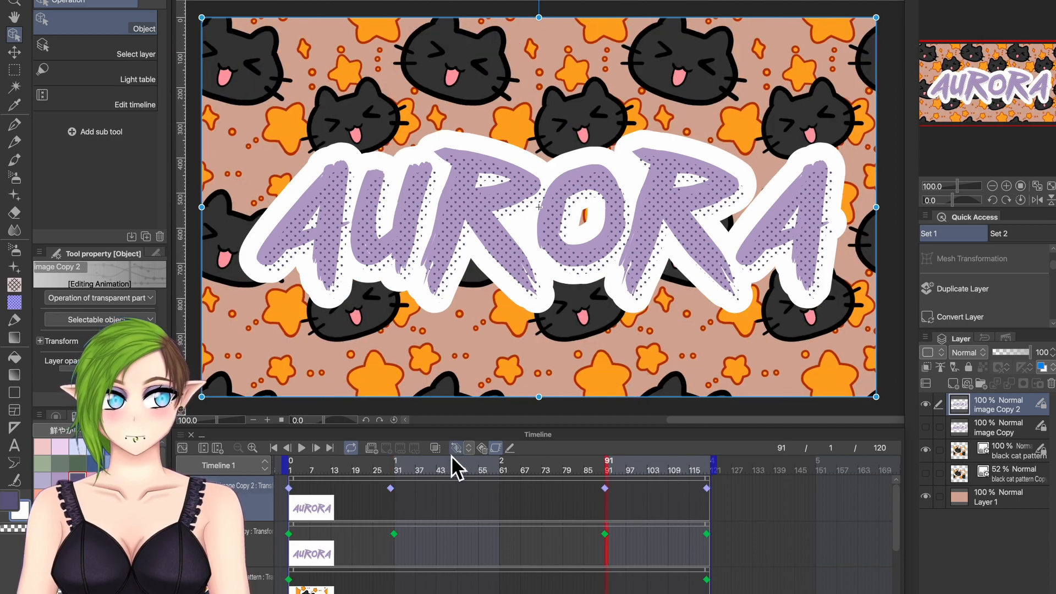
Rotate the title counterclockwise at the frame 30 keyframe and clockwise at the frame 91 keyframe.
{"action": "left_click", "coordinate": [391, 489]}
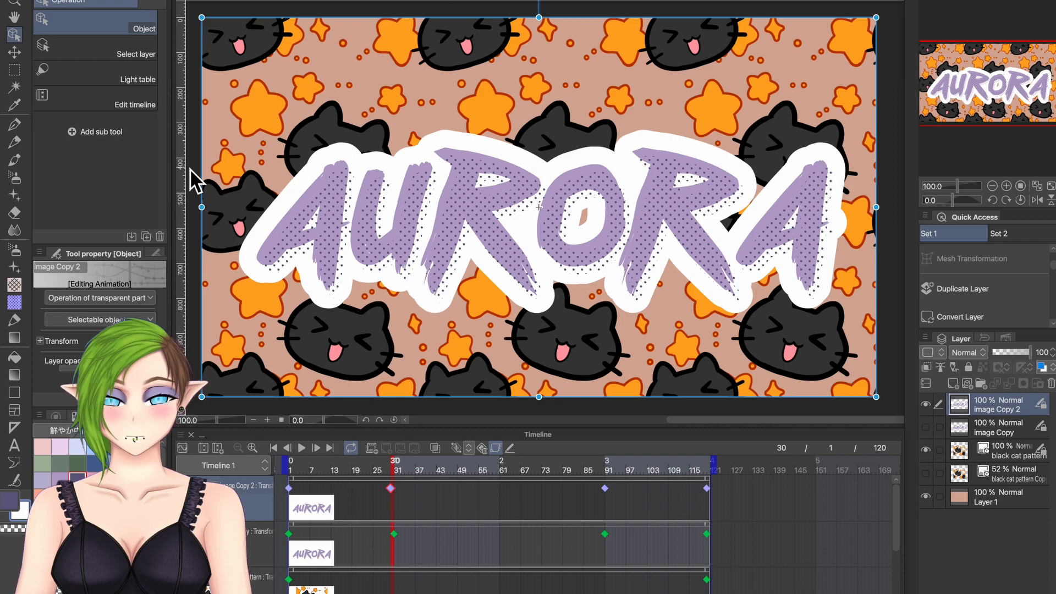
{"action": "left_click_drag", "start_coordinate": [201, 13], "coordinate": [193, 114]}
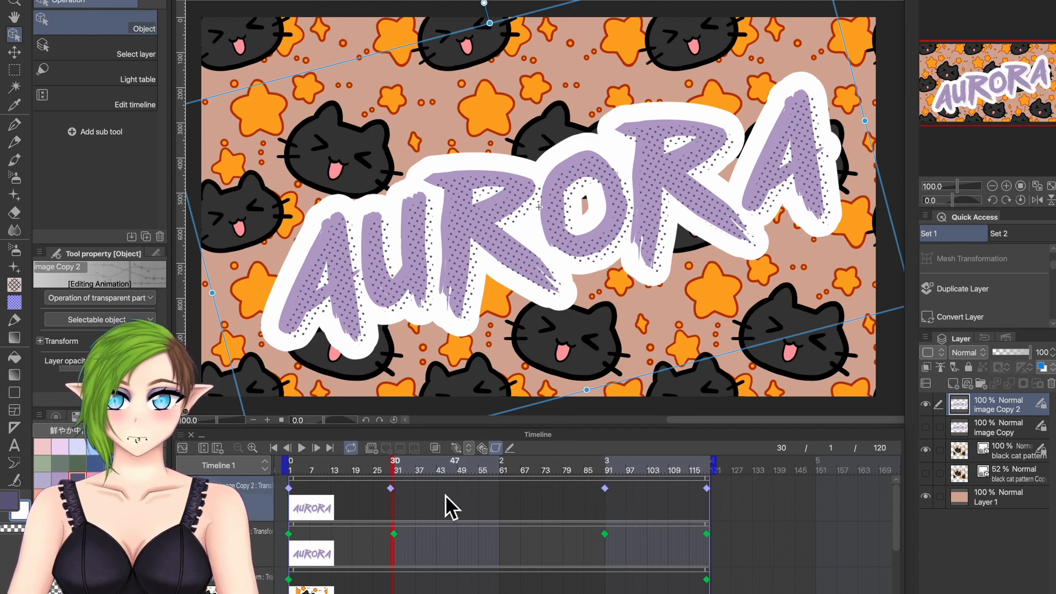
{"action": "left_click", "coordinate": [605, 488]}
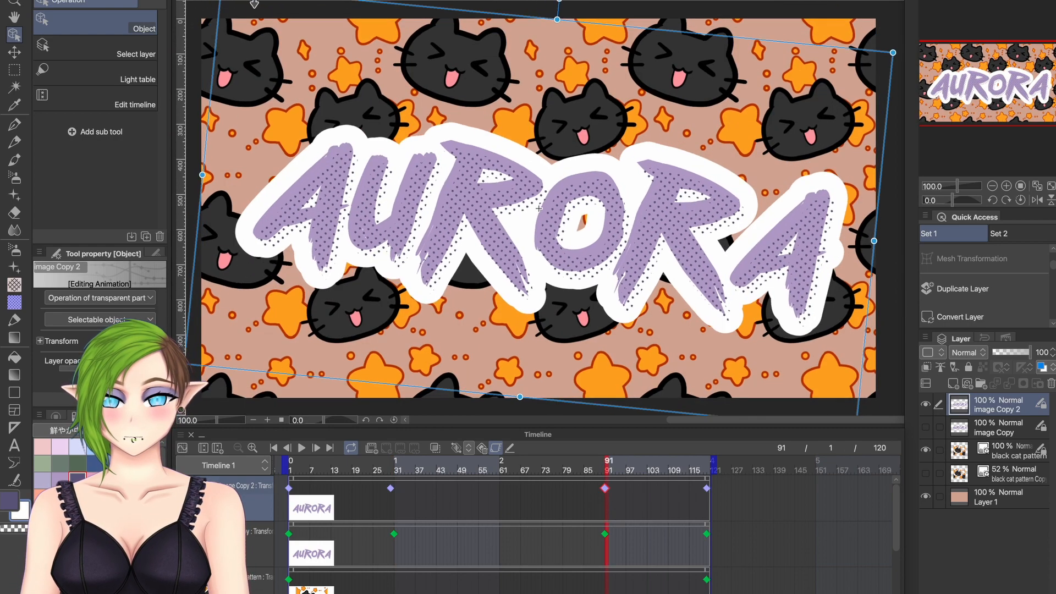
{"action": "left_click_drag", "start_coordinate": [295, 1], "coordinate": [269, 5]}
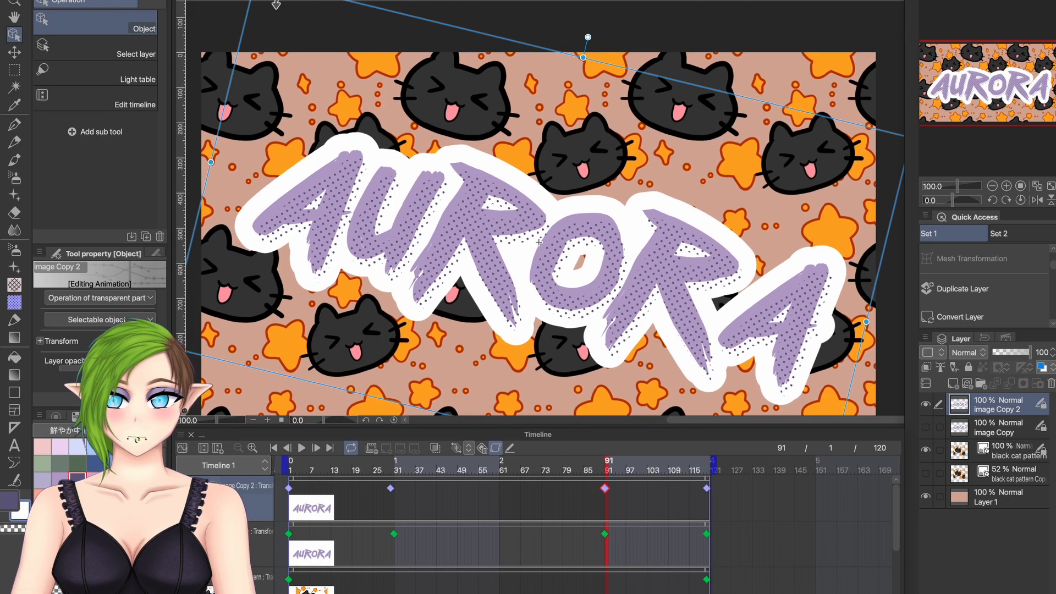
{"action": "left_click_drag", "start_coordinate": [951, 74], "coordinate": [951, 82]}
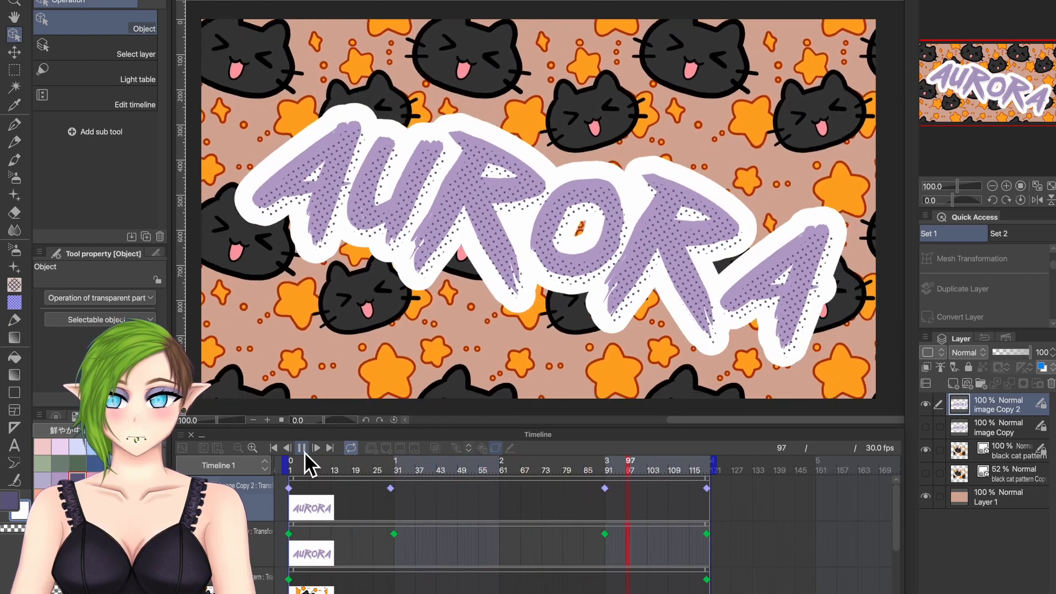
Play back the title's rocking motion and inspect its tilted poses at frames 30 and 91.
{"action": "left_click", "coordinate": [302, 449]}
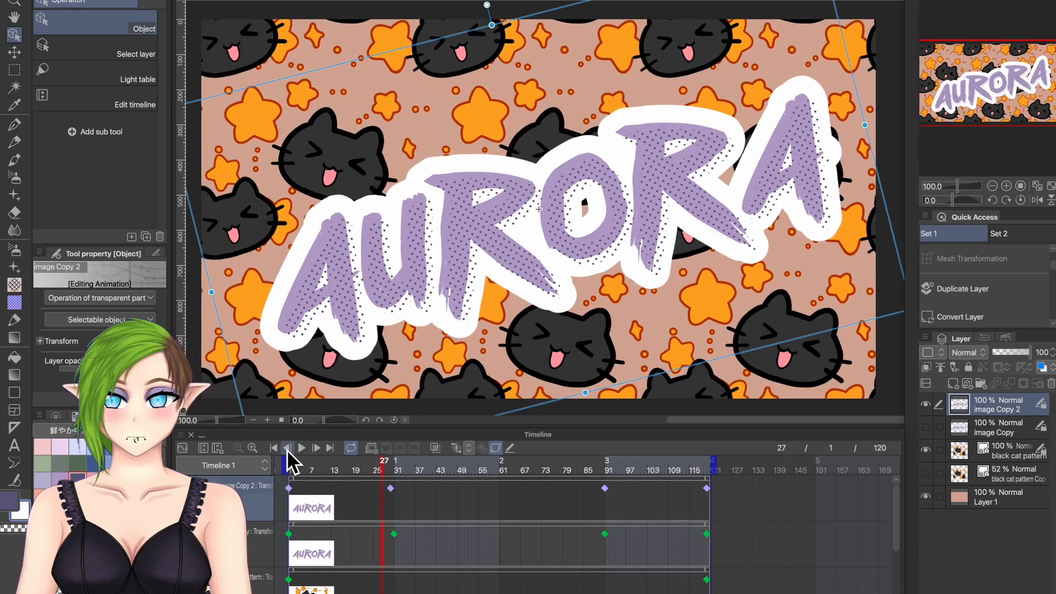
{"action": "left_click", "coordinate": [275, 448]}
{"action": "left_click", "coordinate": [391, 489]}
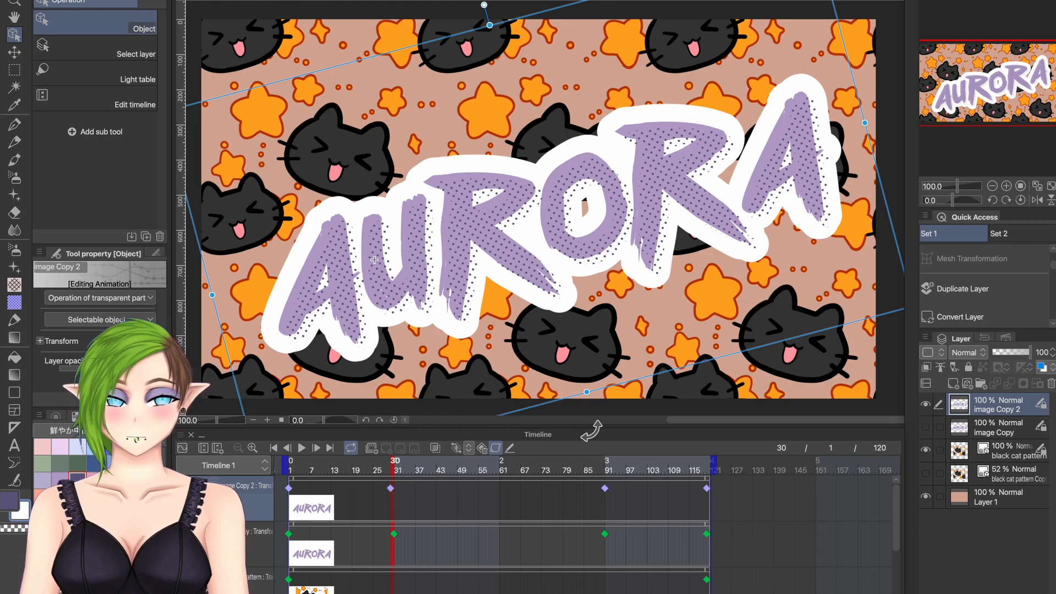
{"action": "left_click", "coordinate": [611, 492]}
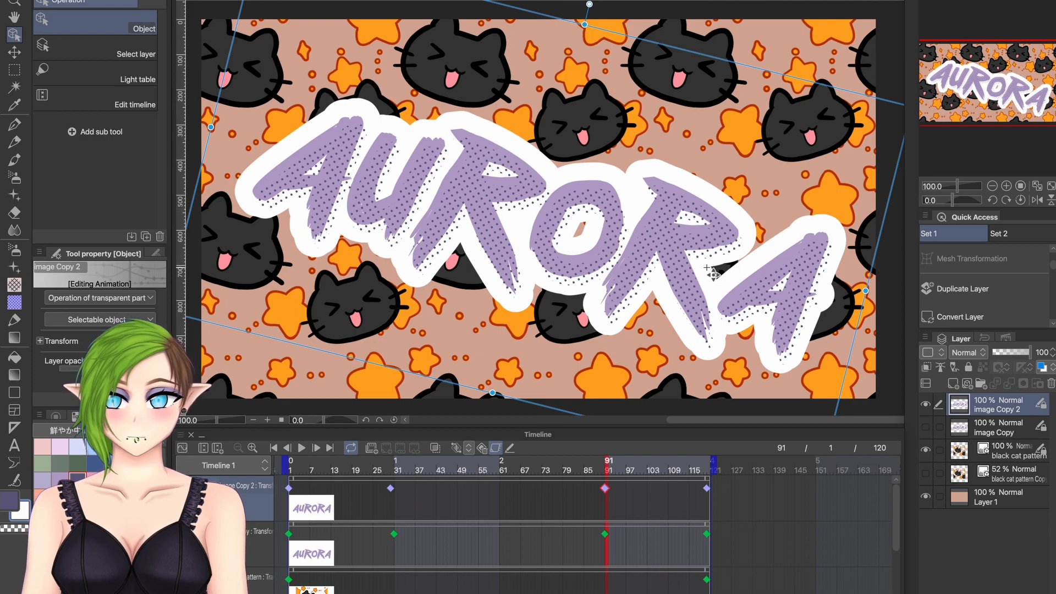
{"action": "left_click", "coordinate": [301, 448]}
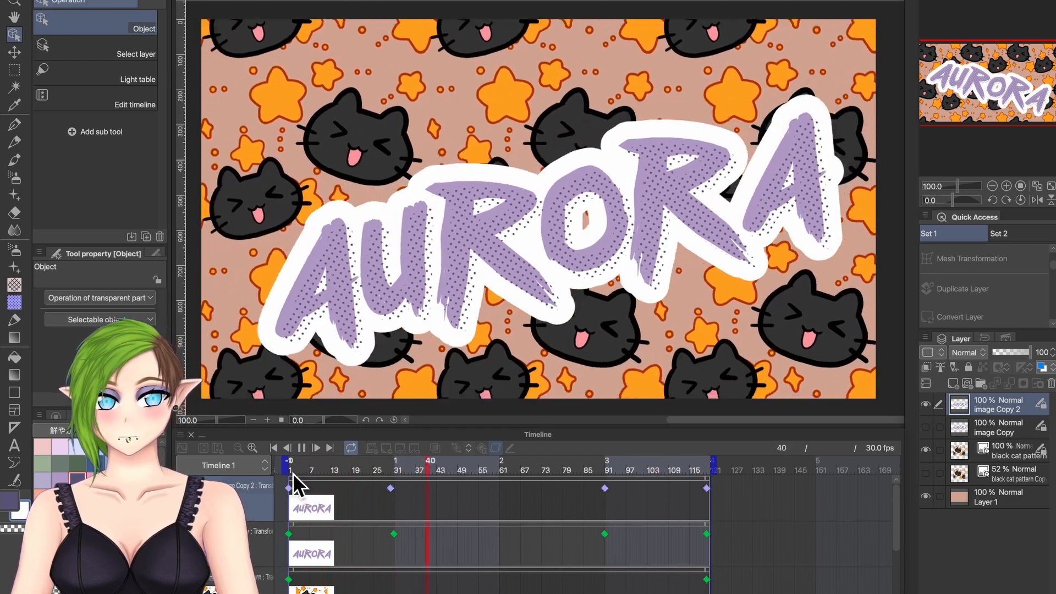
{"action": "left_click", "coordinate": [302, 447]}
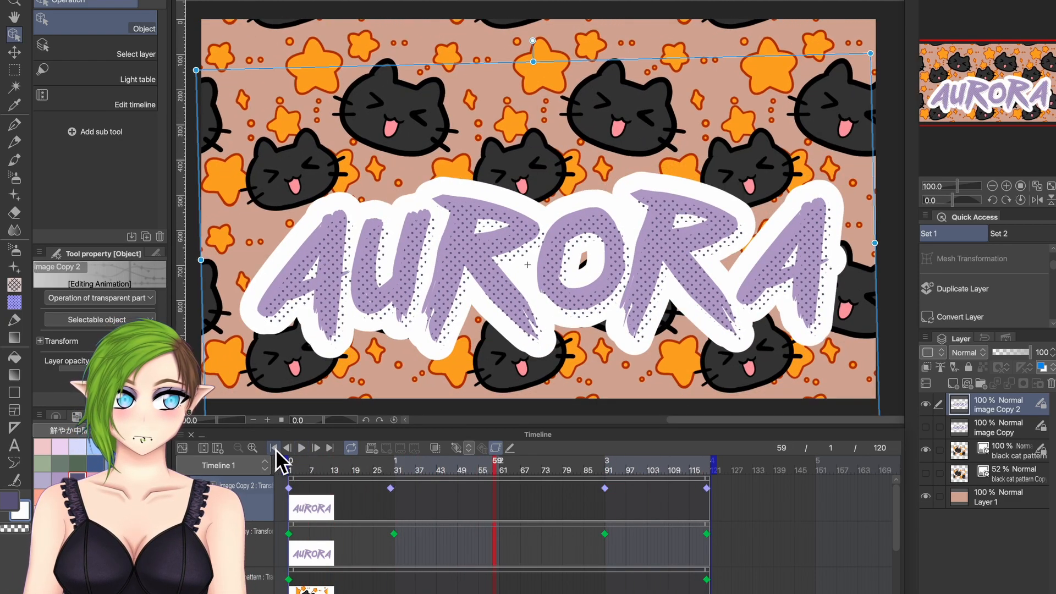
Undo the rotations applied to the AURORA title at its intermediate keyframes.
{"action": "left_click", "coordinate": [274, 448]}
{"action": "left_click", "coordinate": [391, 488]}
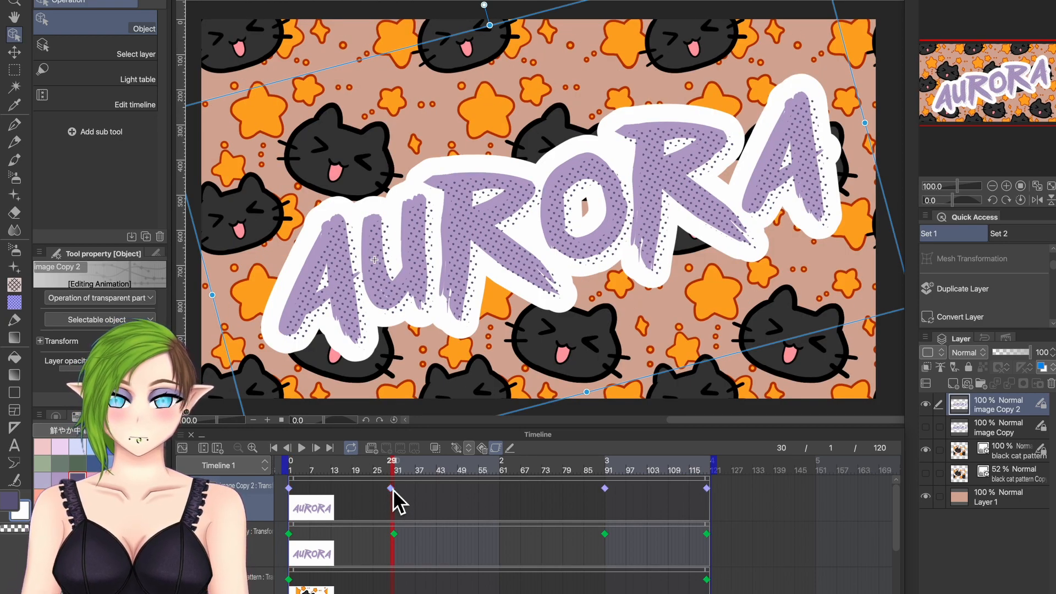
{"action": "key", "text": "super+z"}
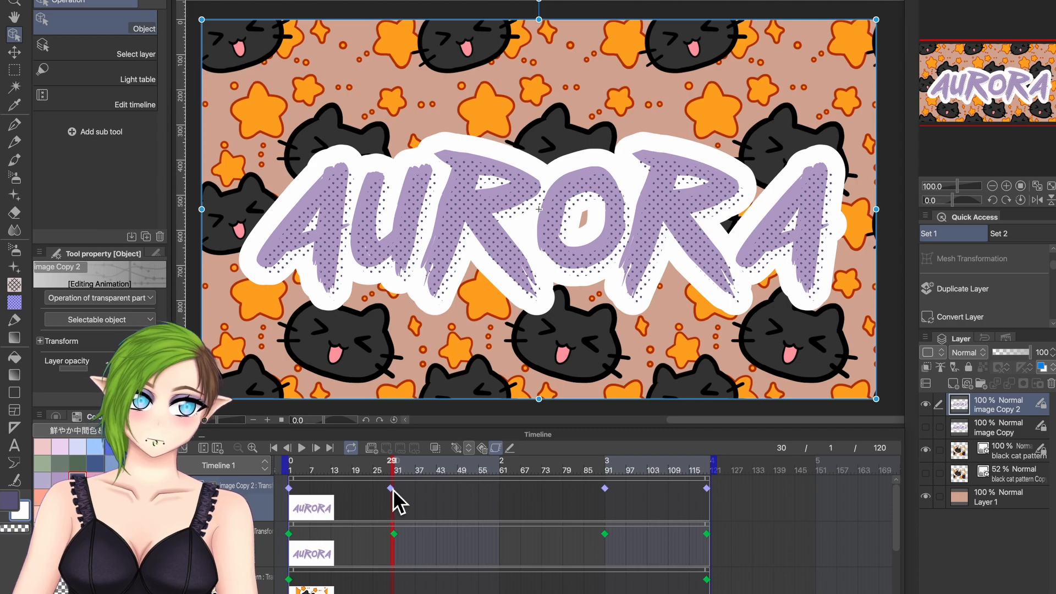
Raise the title and tilt it counterclockwise at frame 30, and lower it and tilt it clockwise at frame 91.
{"action": "left_click", "coordinate": [289, 489]}
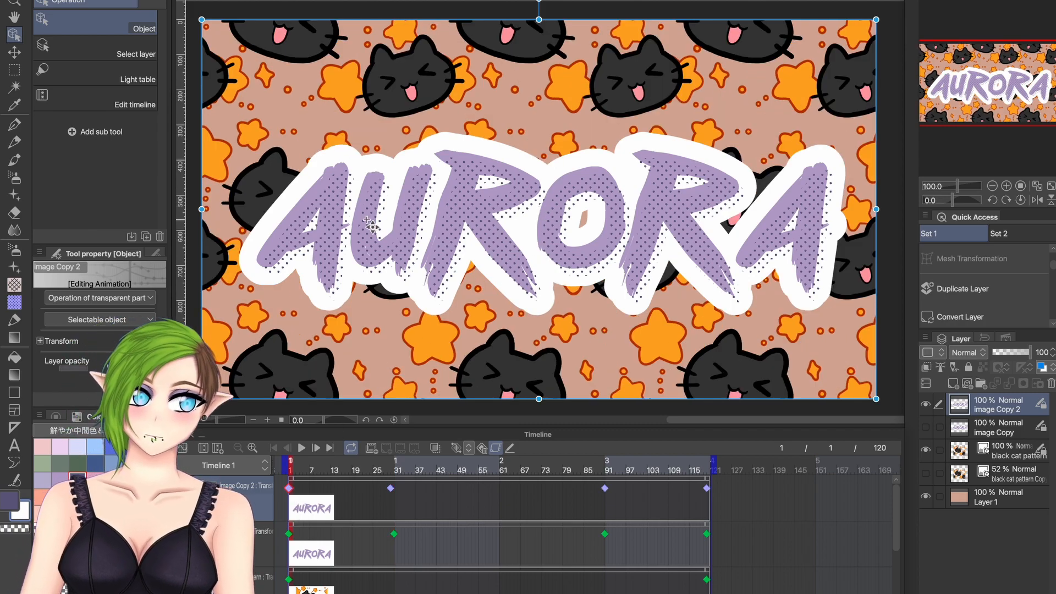
{"action": "left_click", "coordinate": [391, 489]}
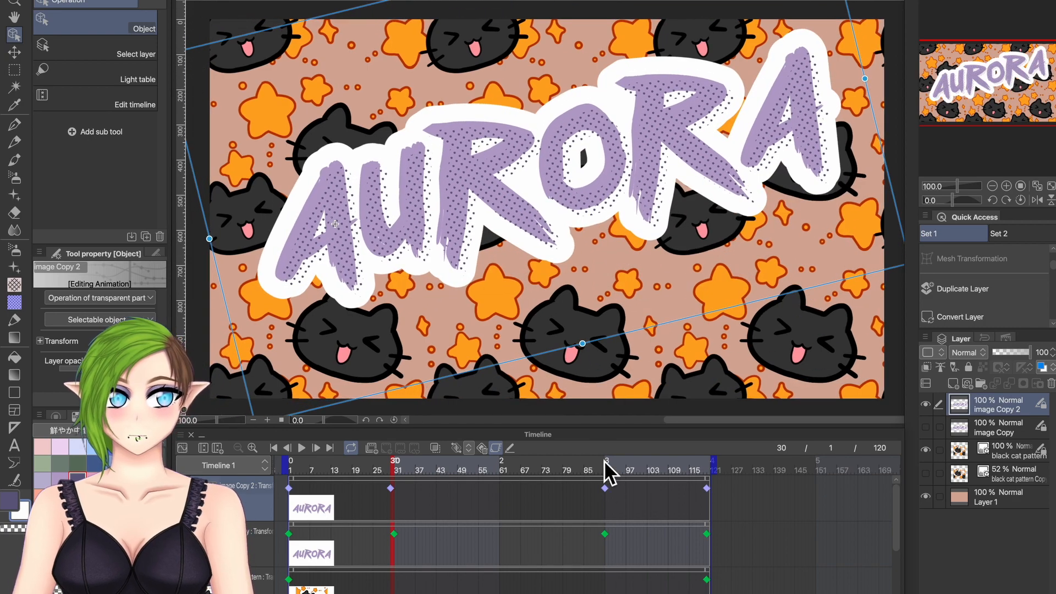
{"action": "left_click", "coordinate": [605, 489]}
{"action": "left_click_drag", "start_coordinate": [212, 15], "coordinate": [242, 3]}
{"action": "mouse_move", "coordinate": [967, 90]}
{"action": "left_mouse_down"}
{"action": "mouse_move", "coordinate": [965, 106]}
{"action": "mouse_move", "coordinate": [965, 96]}
{"action": "left_mouse_up"}
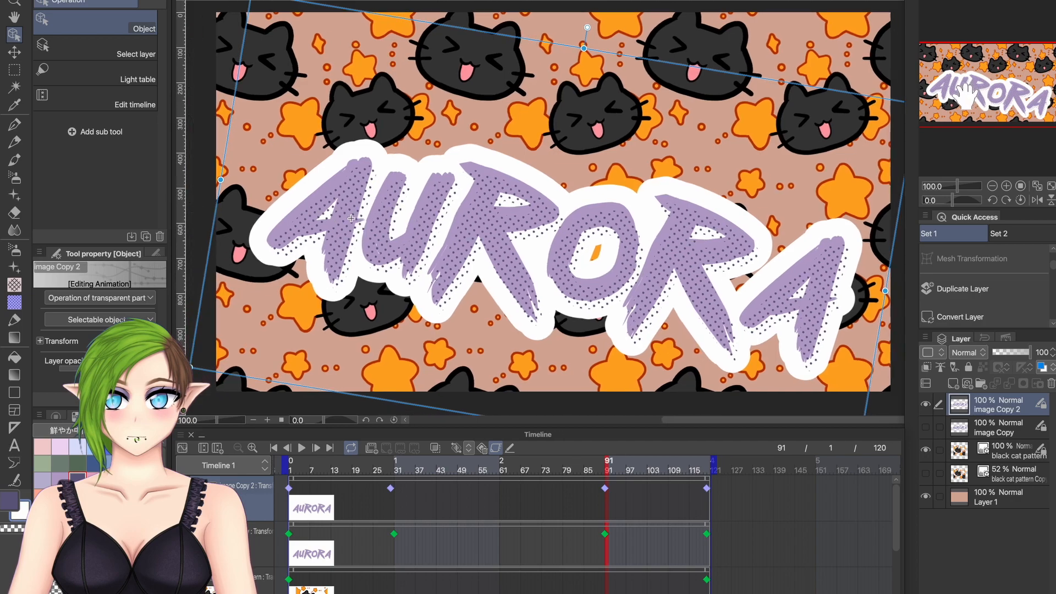
Play back the timeline to check the title's combined rocking and bobbing motion, and return to frame 1.
{"action": "left_click", "coordinate": [304, 454]}
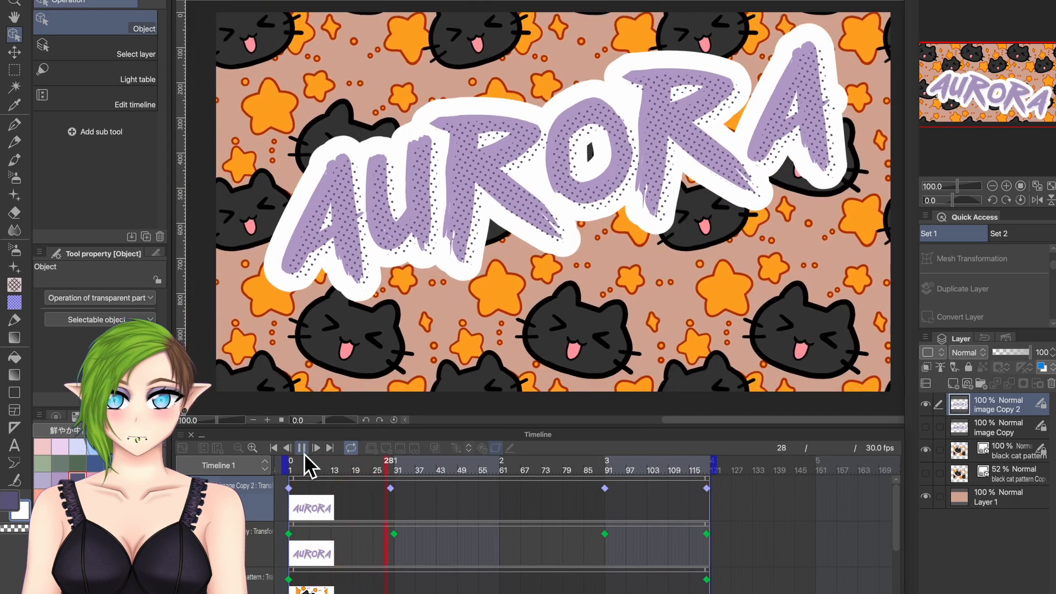
{"action": "left_click", "coordinate": [707, 488]}
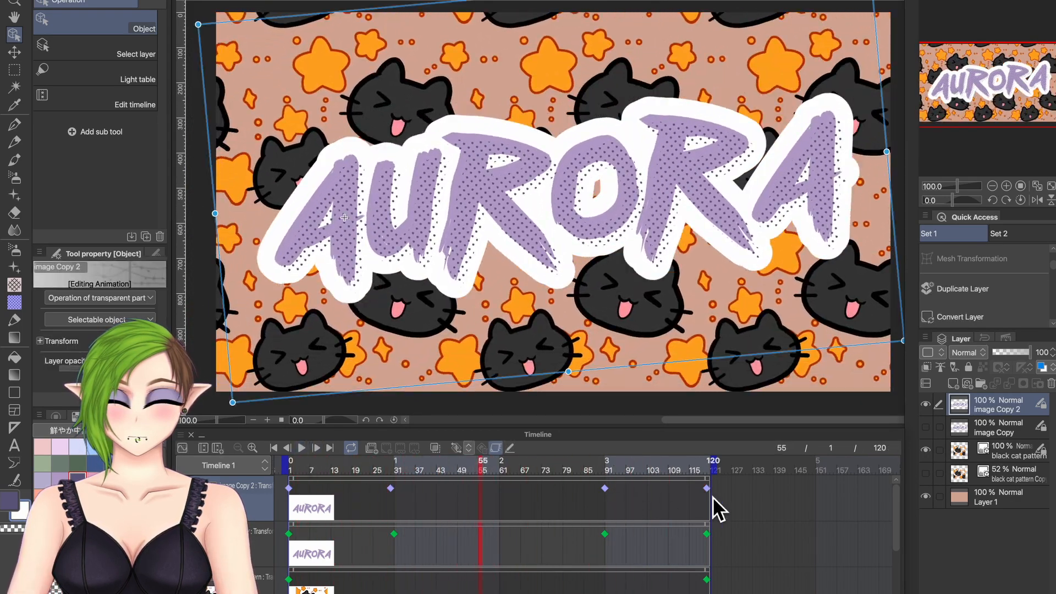
{"action": "left_click", "coordinate": [306, 450]}
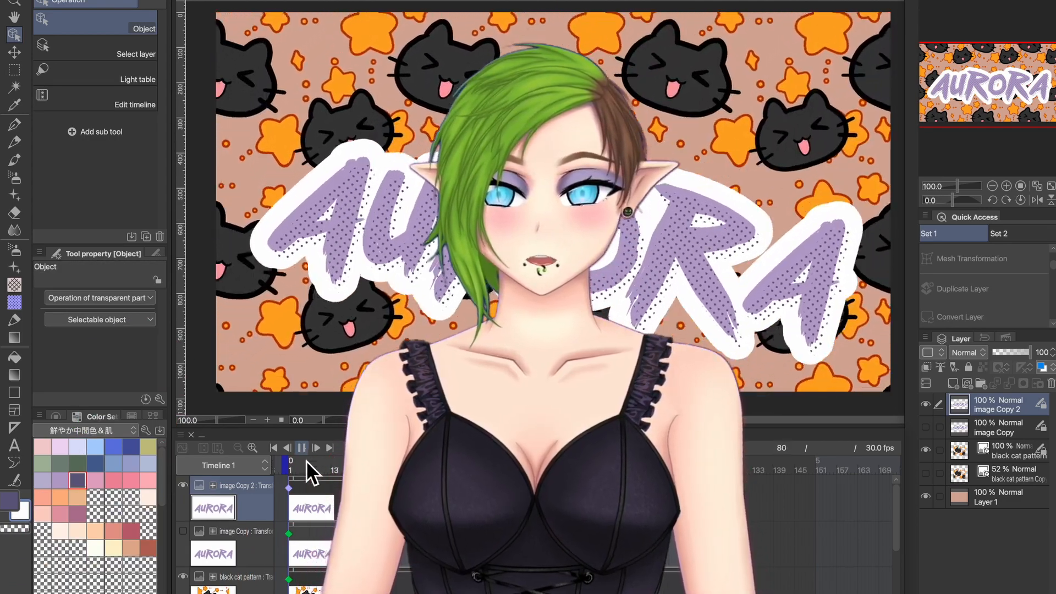
{"action": "left_click", "coordinate": [290, 489]}
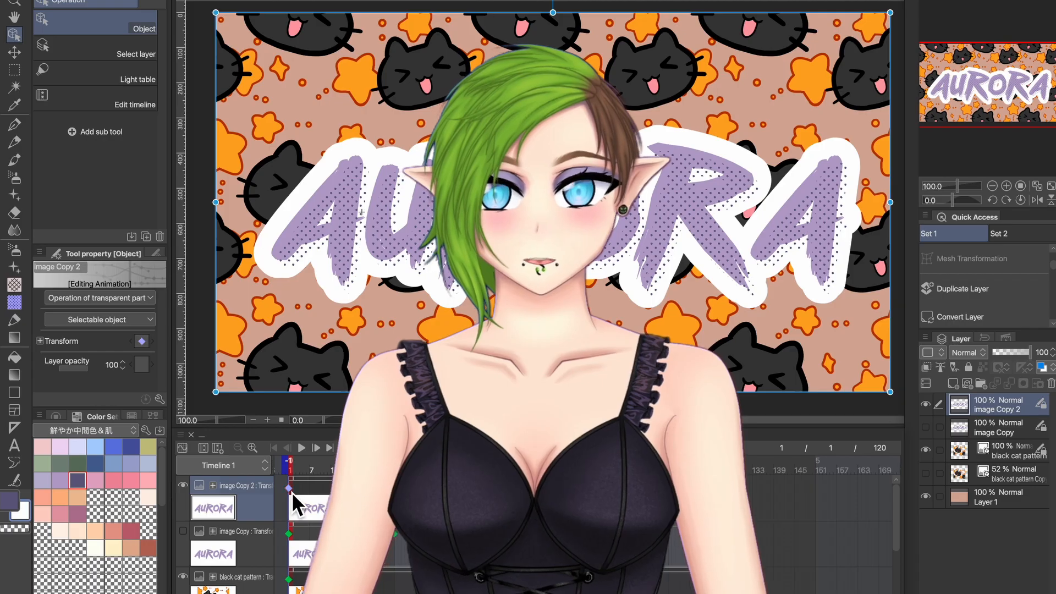